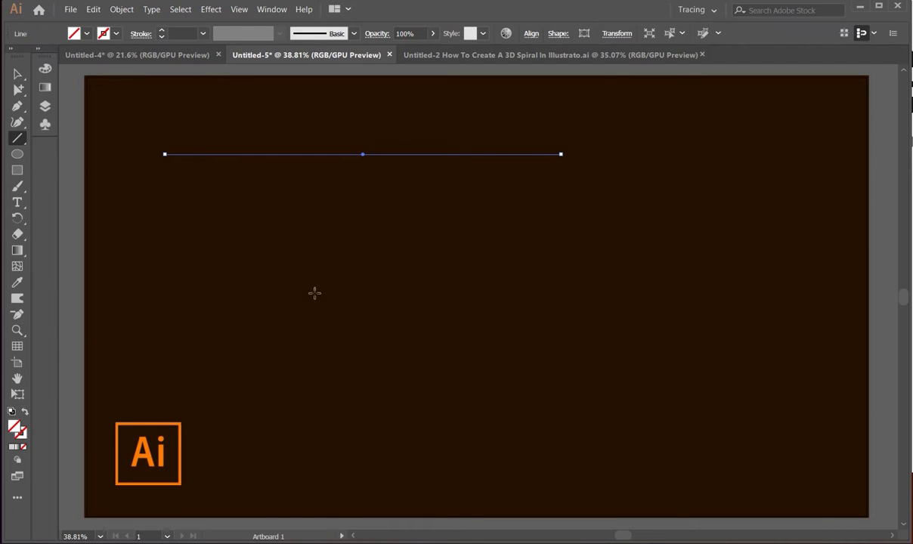
Sample the Ai logo's orange with the Eyedropper and give the line an ff7c00 stroke with no fill.
key("i")
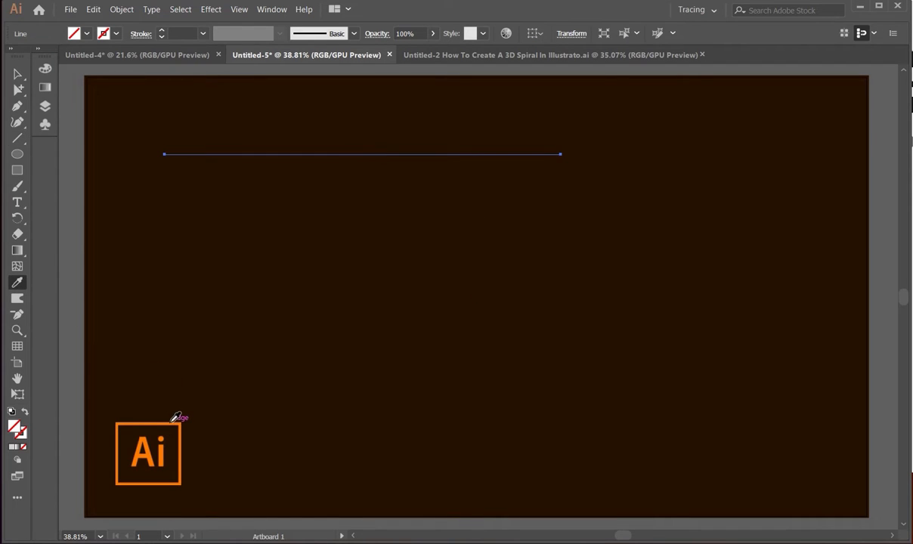
left_click(171, 423)
left_click(173, 425)
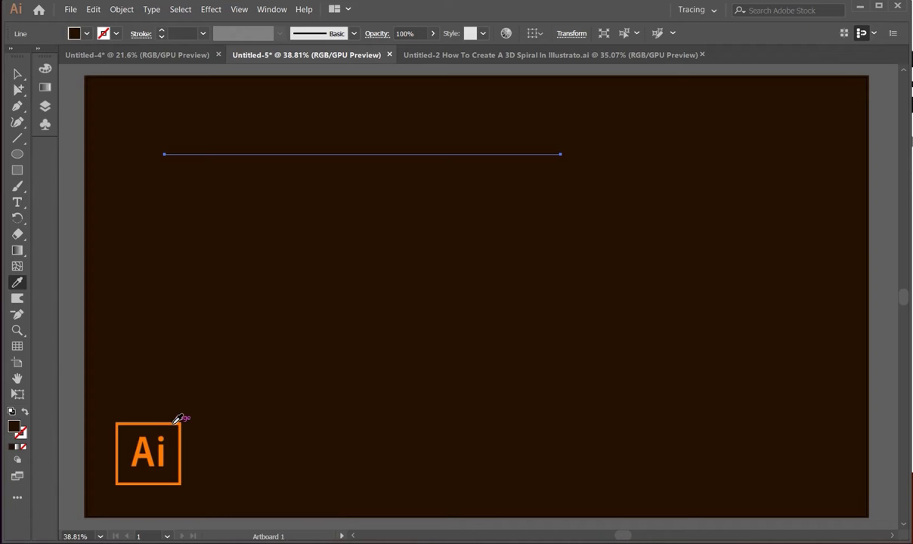
left_click(175, 421)
left_click(153, 451)
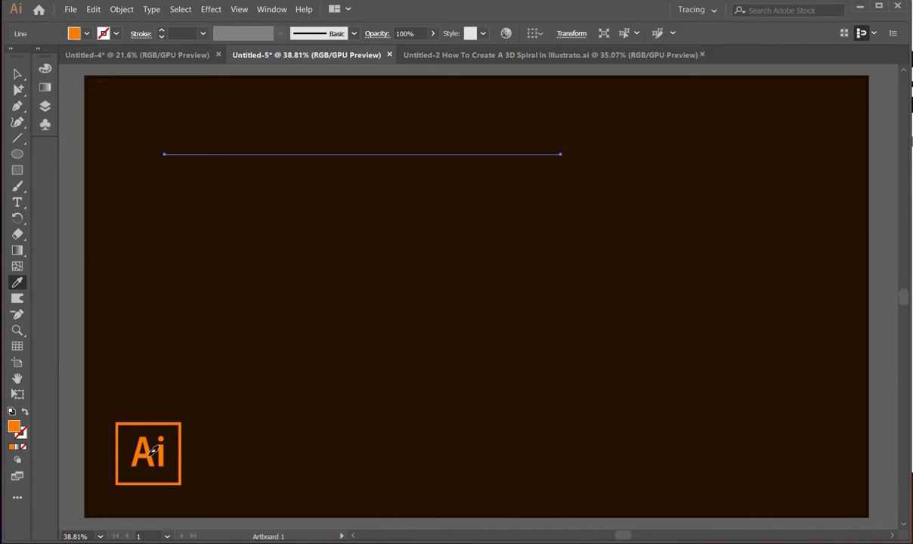
left_click(18, 448)
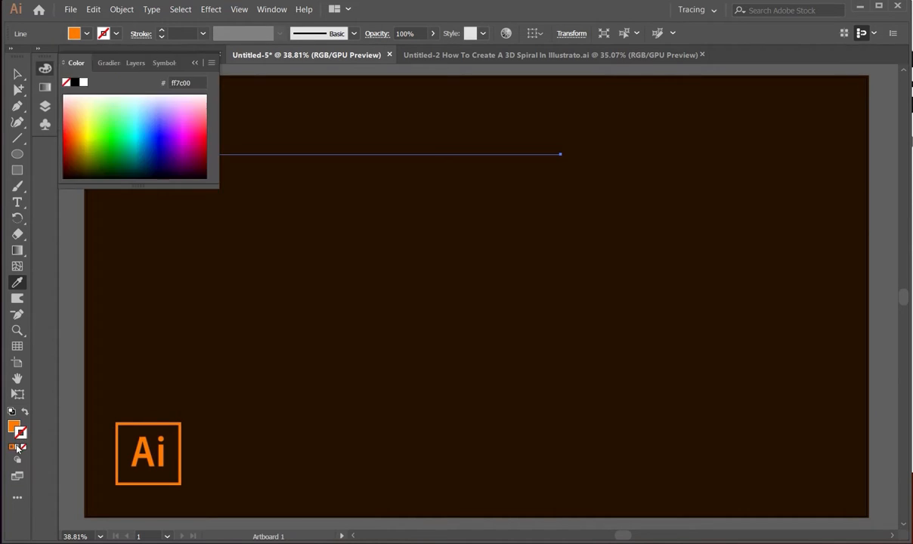
left_click(11, 448)
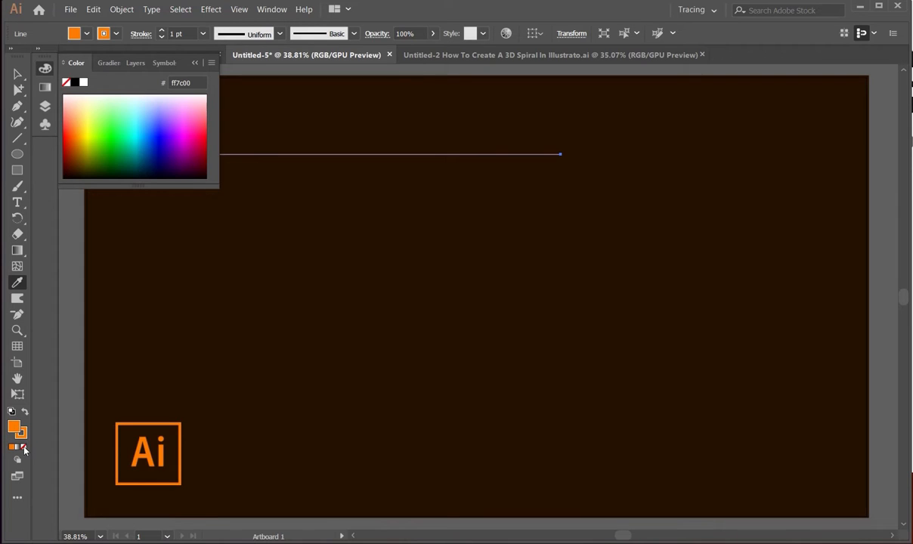
left_click(24, 448)
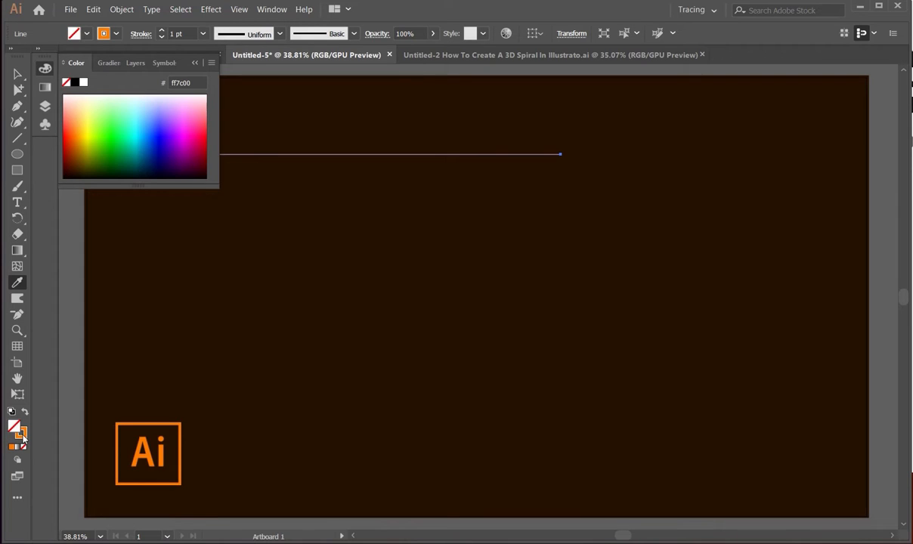
Increase the line's stroke weight to 6 pt.
left_click(162, 30)
left_click(162, 30)
left_click(162, 30)
left_click(162, 30)
left_click(161, 30)
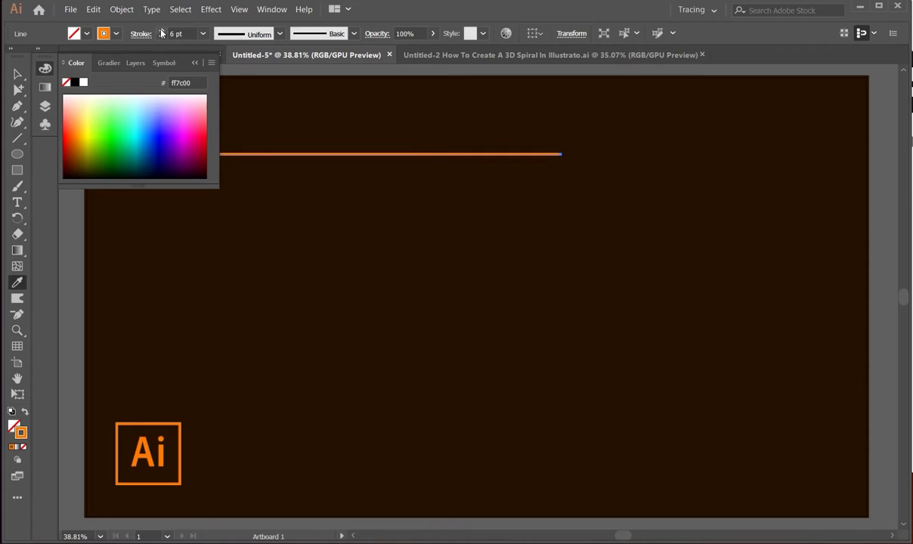
Move the orange line straight up, closer to the artboard's top edge.
left_click(19, 73)
left_click(195, 64)
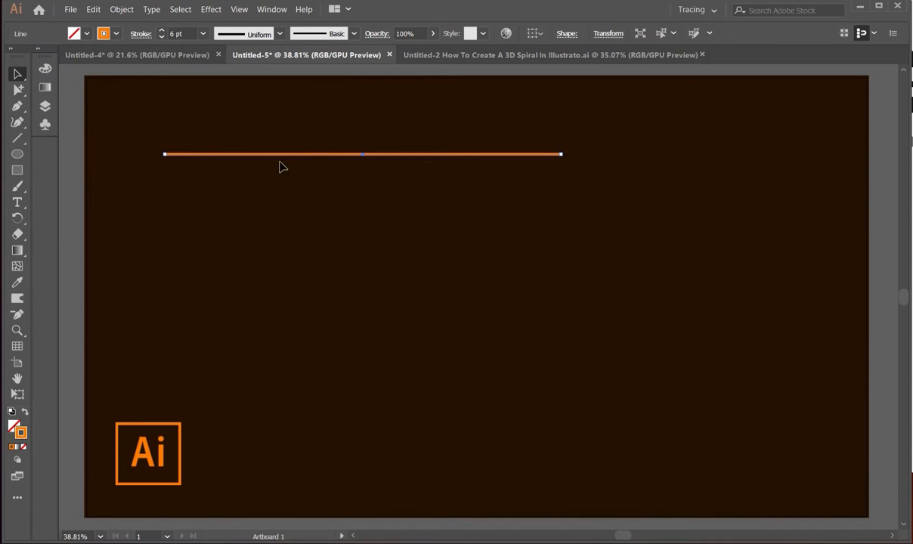
left_click_drag(364, 154, 362, 128)
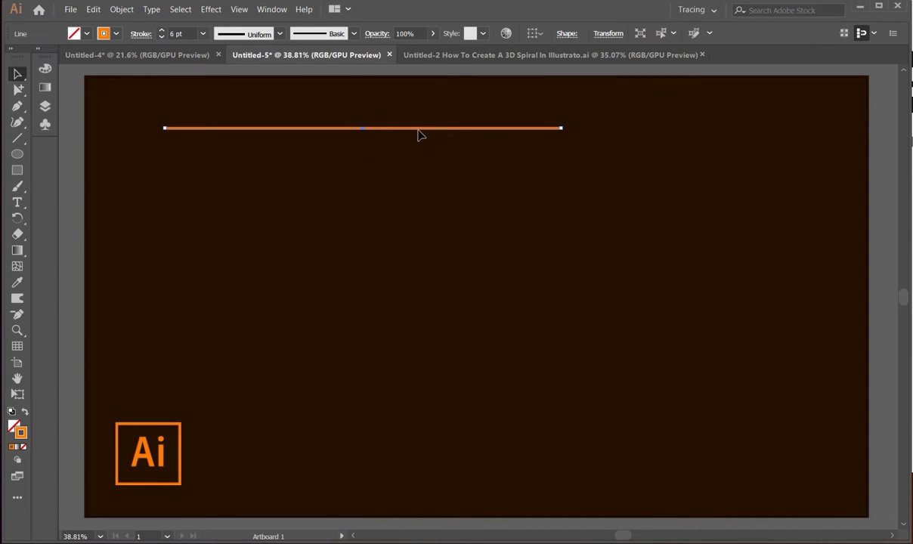
Apply a Distort & Transform > Transform effect to the line with a vertical move of 16 px and 45 copies.
left_click(210, 9)
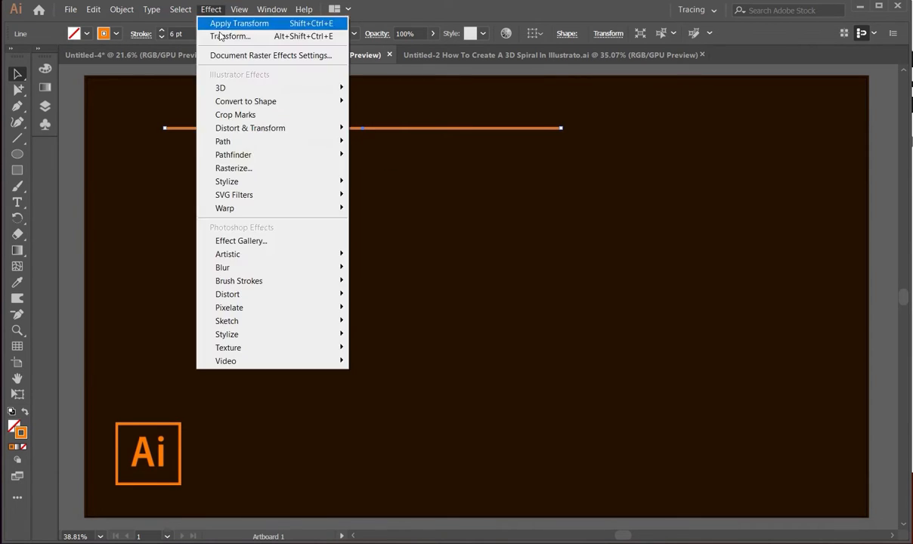
mouse_move(305, 129)
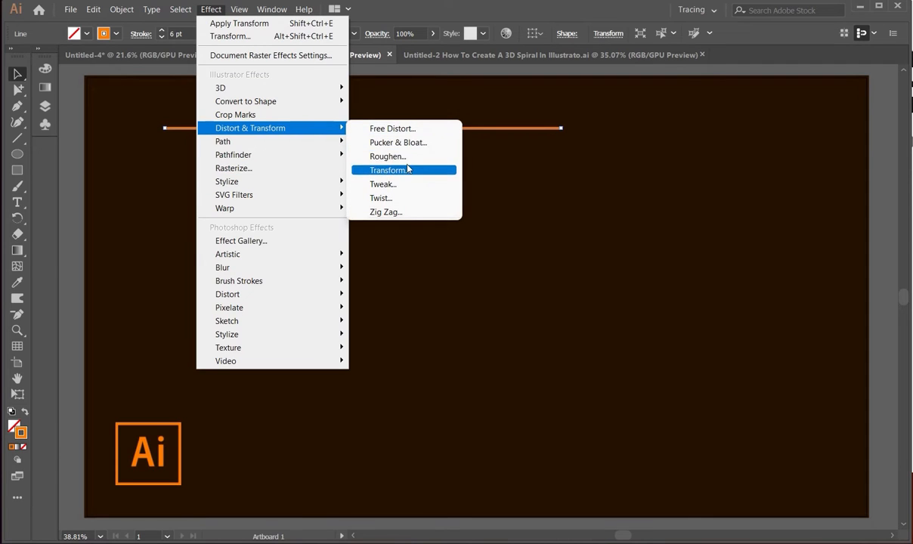
left_click(401, 170)
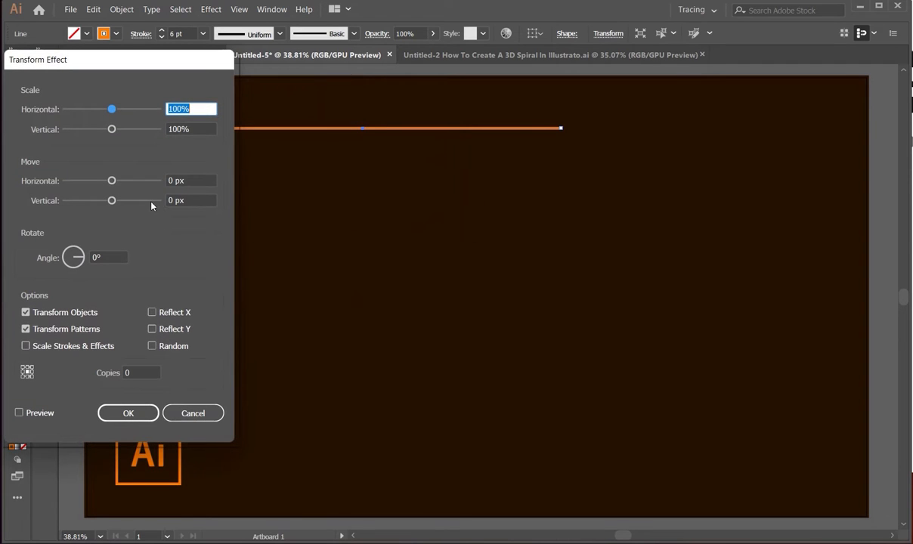
key("Tab")
key("Tab")
key("Tab")
key("BackSpace")
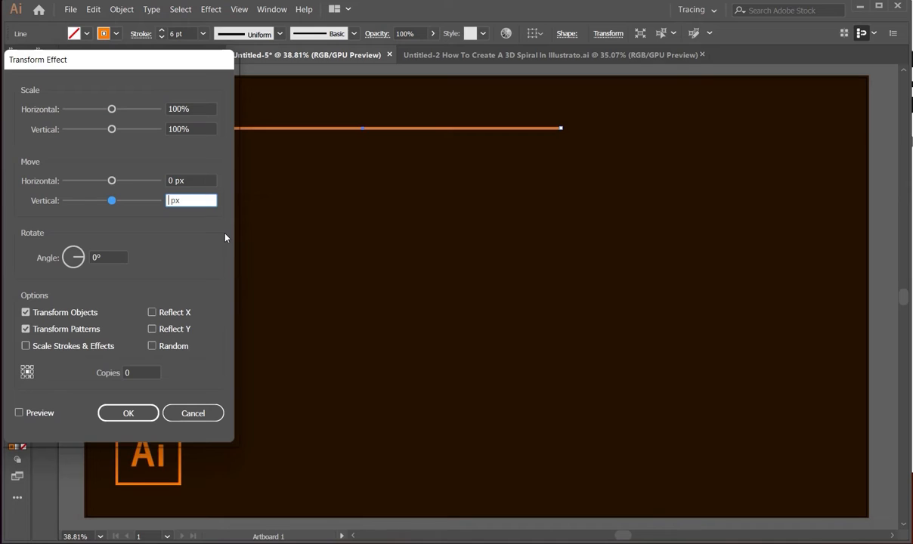
type("16")
left_click(128, 372)
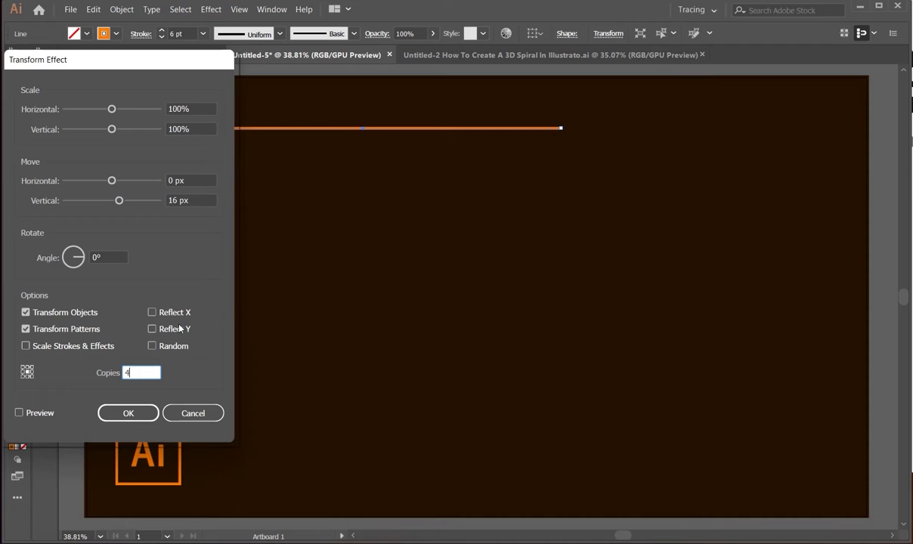
type("45")
left_click(20, 414)
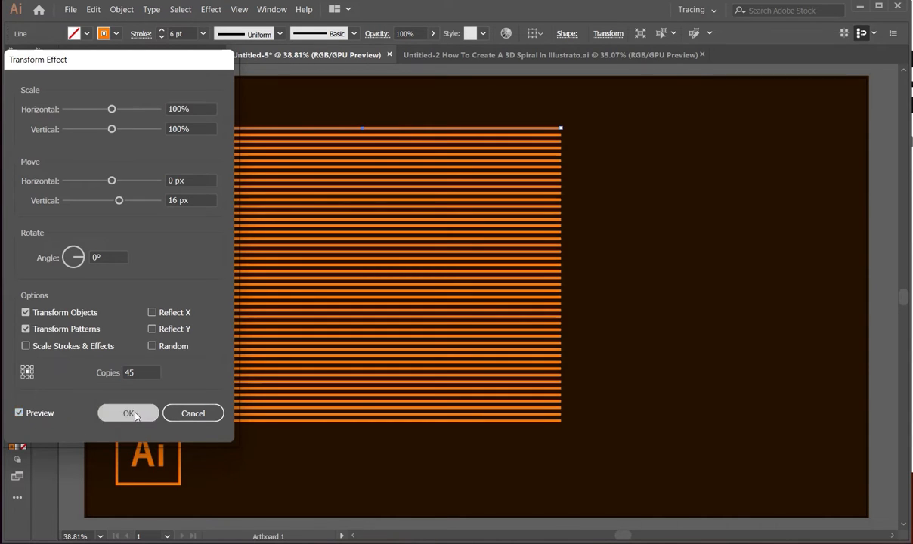
left_click(129, 413)
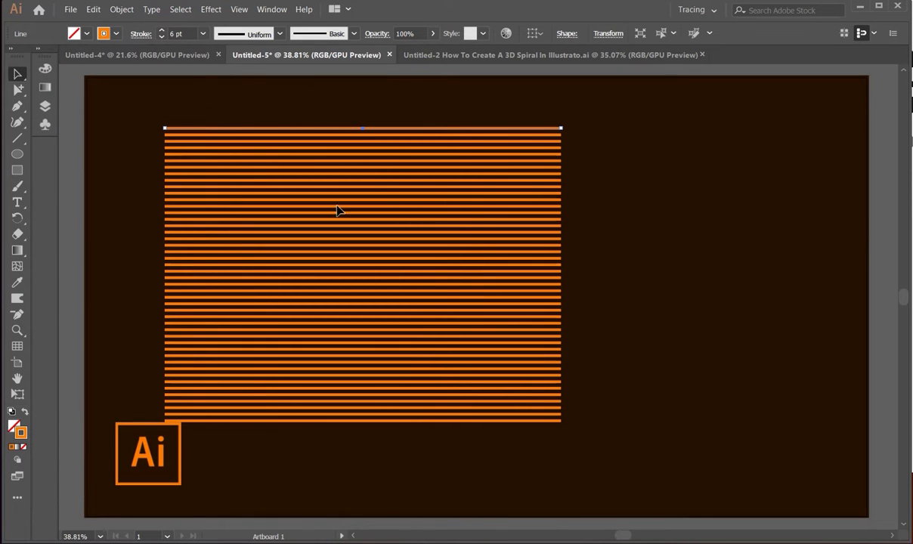
Make an Envelope Distort mesh with 3 rows and 6 columns on the stack of lines.
left_click(121, 10)
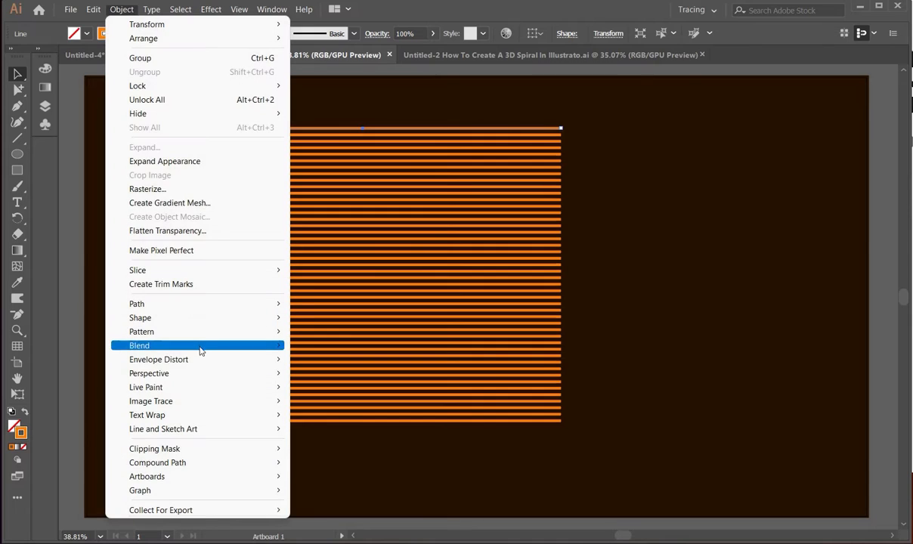
mouse_move(217, 361)
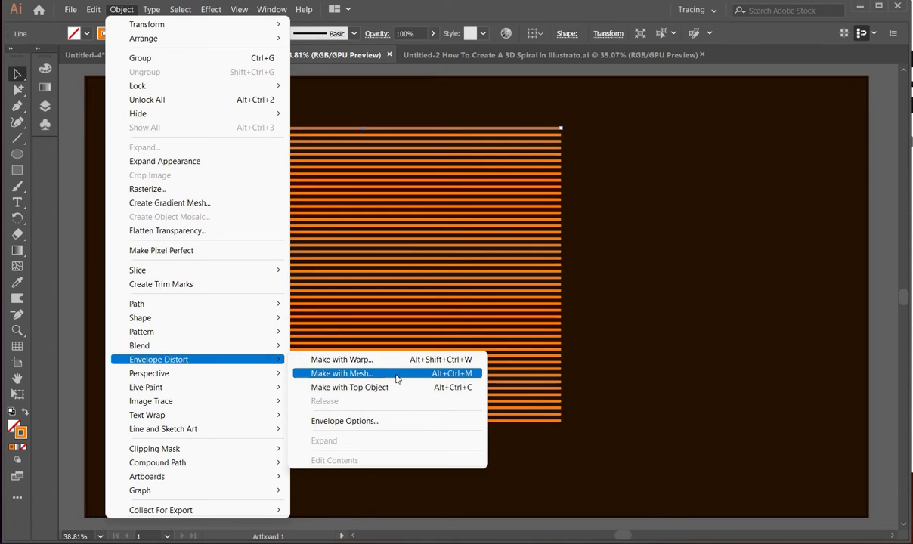
left_click(341, 374)
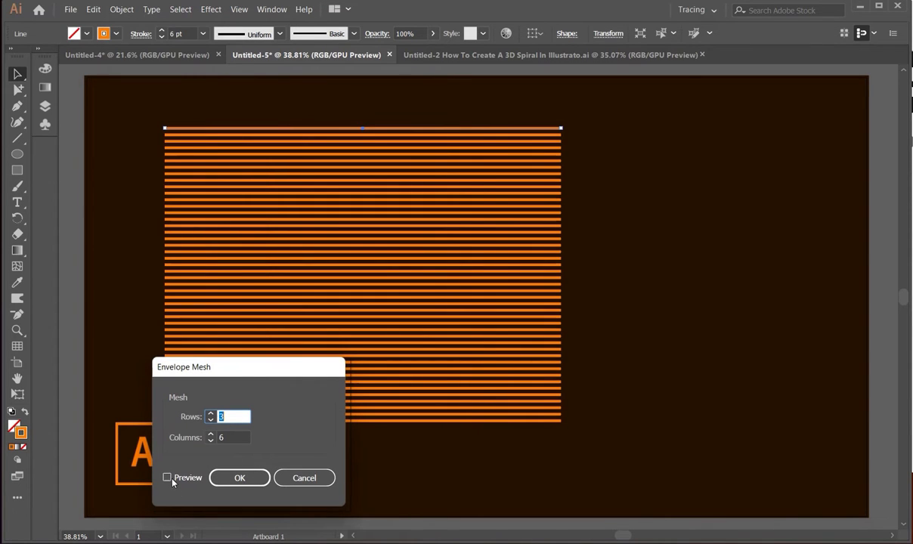
left_click(220, 438)
left_click(170, 478)
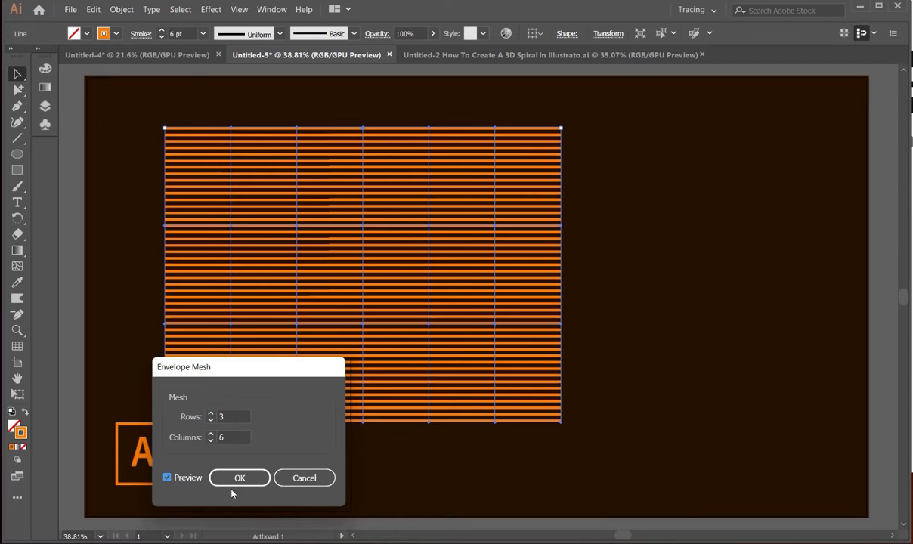
left_click(252, 480)
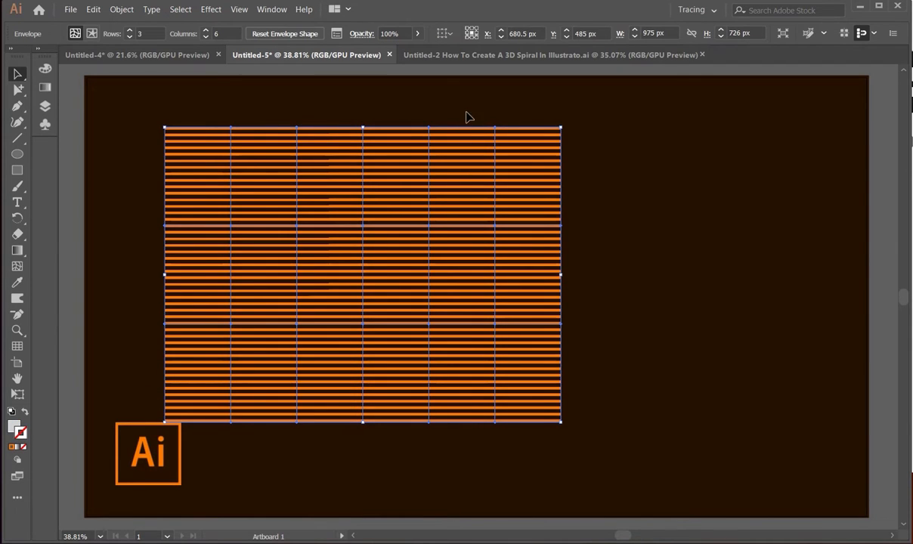
Direct-select the mesh points along the rightmost interior vertical mesh line and move them up about 58 px to form a wave crest.
left_click_drag(450, 115, 556, 462)
left_click(18, 89)
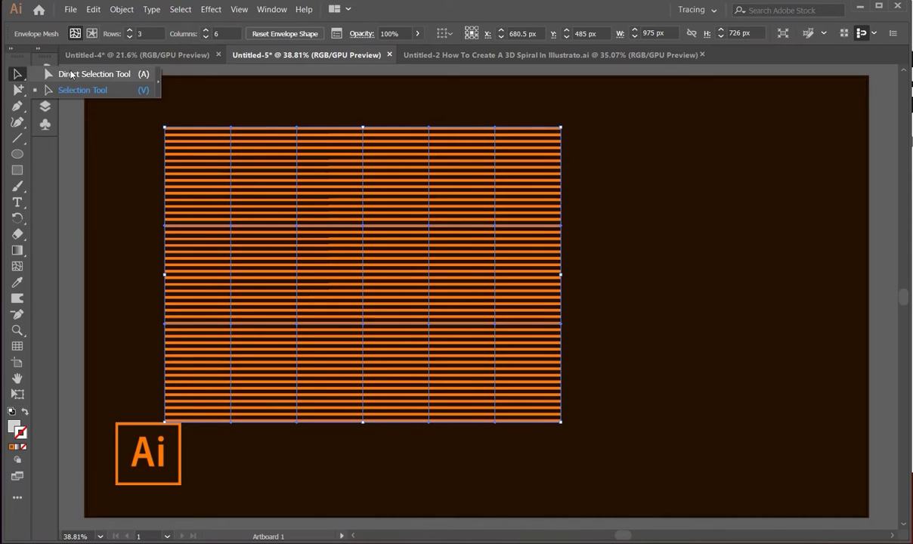
left_click_drag(447, 105, 545, 448)
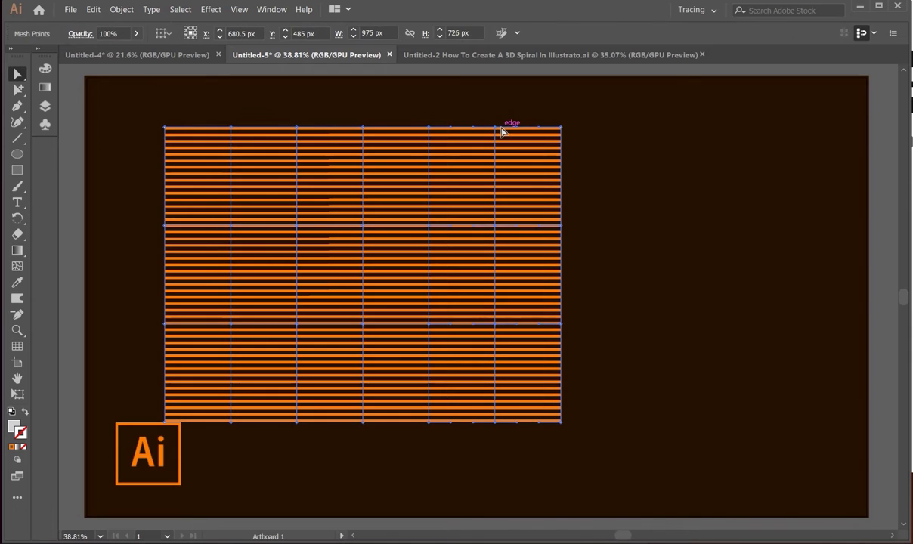
left_click_drag(495, 131, 497, 109)
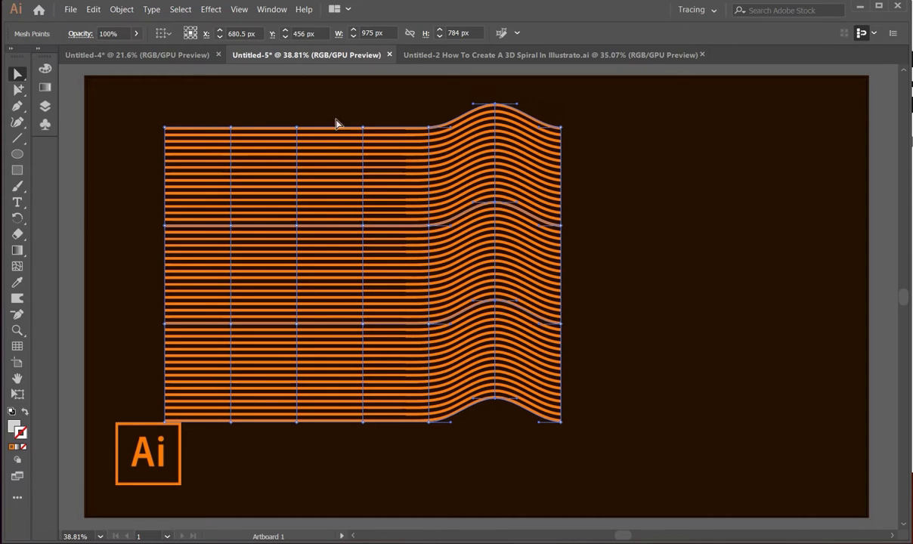
Select the mesh points along the middle vertical mesh line and raise them about 58 px to match the first crest.
left_click_drag(322, 101, 403, 226)
left_click_drag(418, 399, 411, 440)
left_click_drag(364, 130, 365, 110)
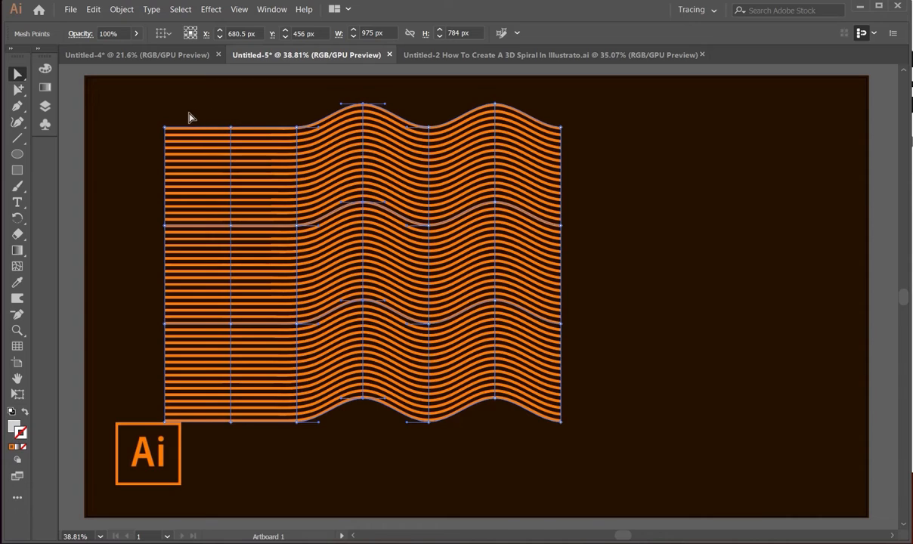
Select the mesh points along the leftmost interior vertical mesh line and raise them 58 px to complete the third crest.
left_click_drag(189, 113, 270, 447)
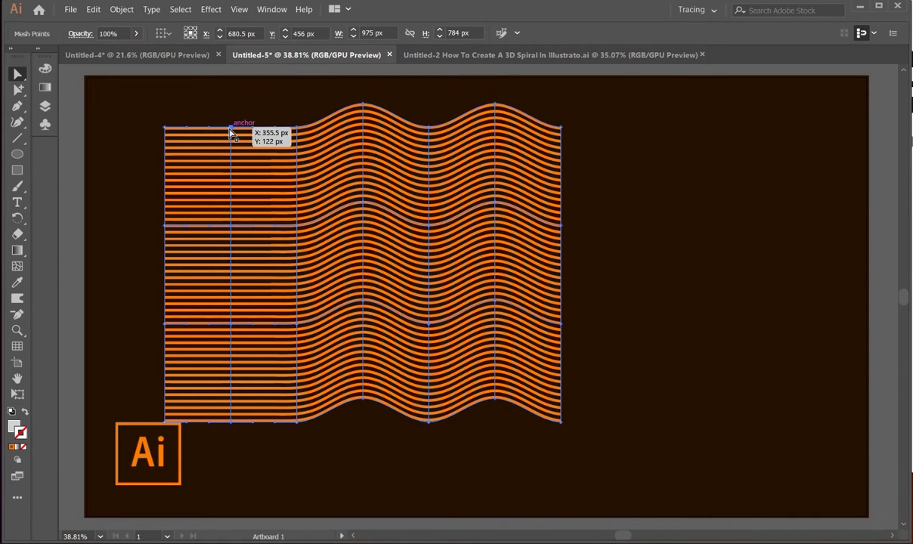
left_click_drag(231, 130, 230, 109)
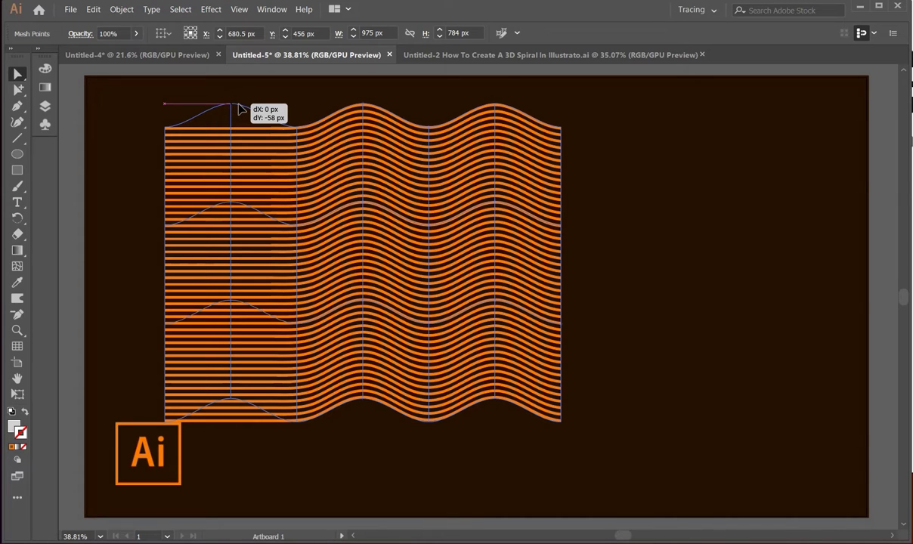
left_click_drag(239, 108, 239, 106)
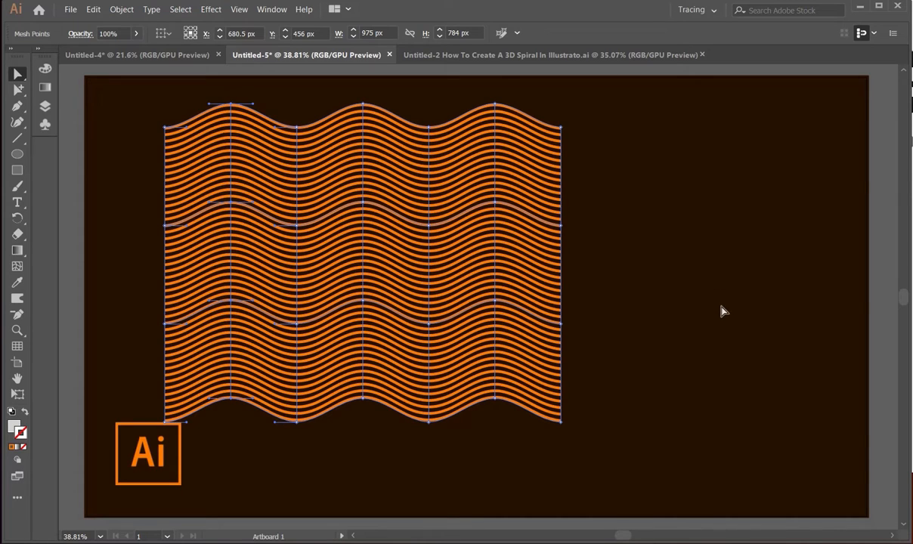
Select the whole wavy envelope with the Selection tool and rotate it counter-clockwise so the pattern lies diagonally.
left_click(18, 74)
left_click(616, 215)
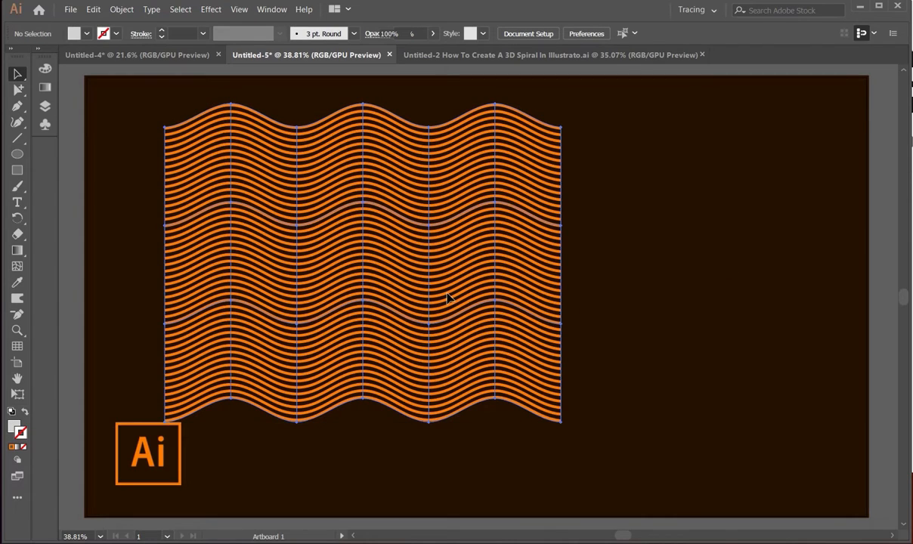
left_click(498, 155)
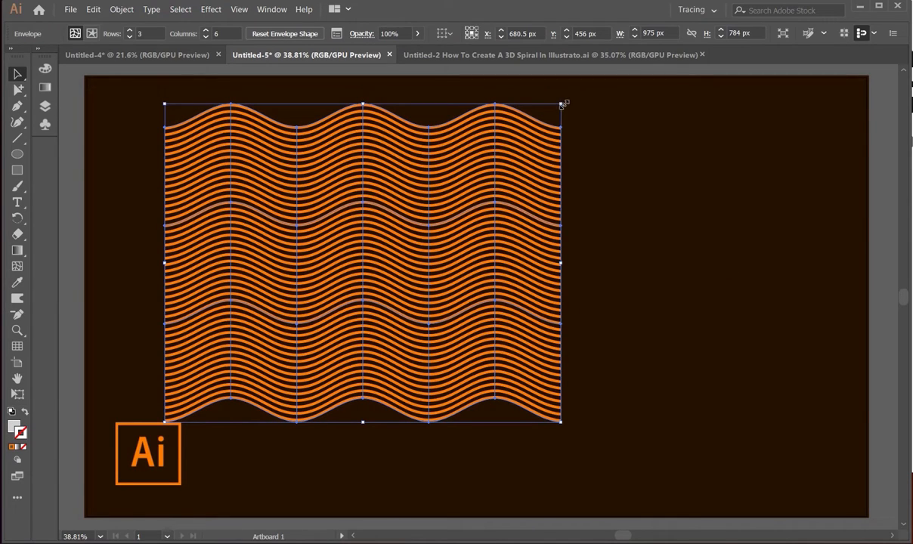
left_click_drag(565, 100, 474, 153)
scroll(498, 271, "down", 2)
scroll(496, 271, "down", 4)
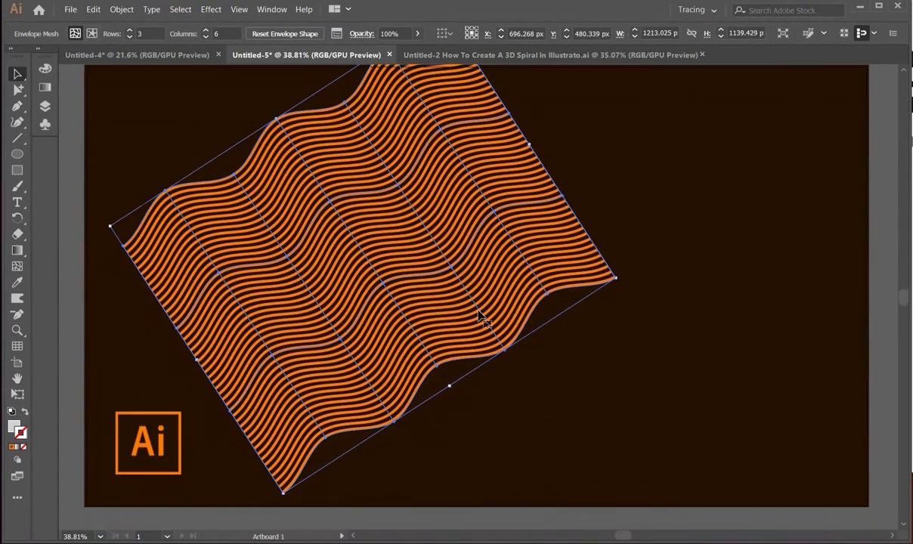
Rotate the wavy pattern further to a steeper diagonal and move it over the artboard's left edge, centred at about X 382 px, Y 559 px.
left_click_drag(410, 255, 350, 302)
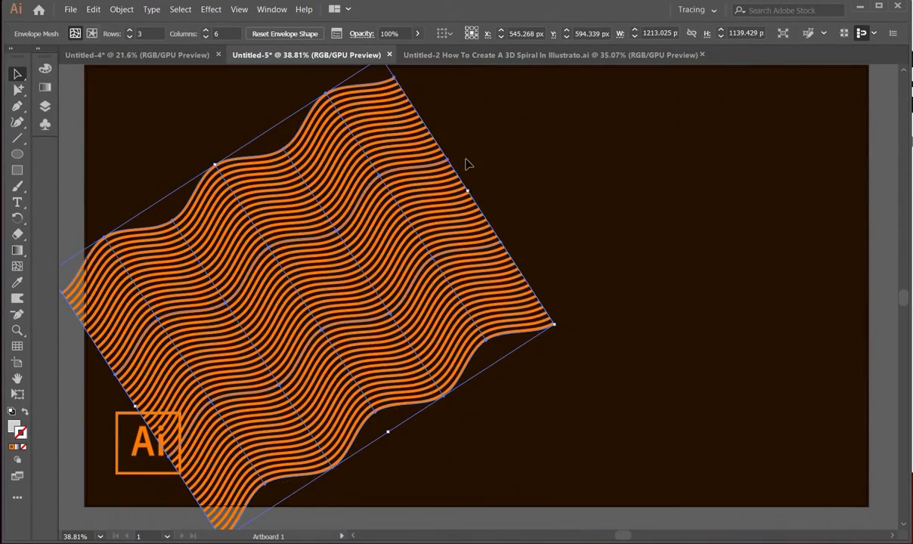
left_click_drag(473, 187, 430, 139)
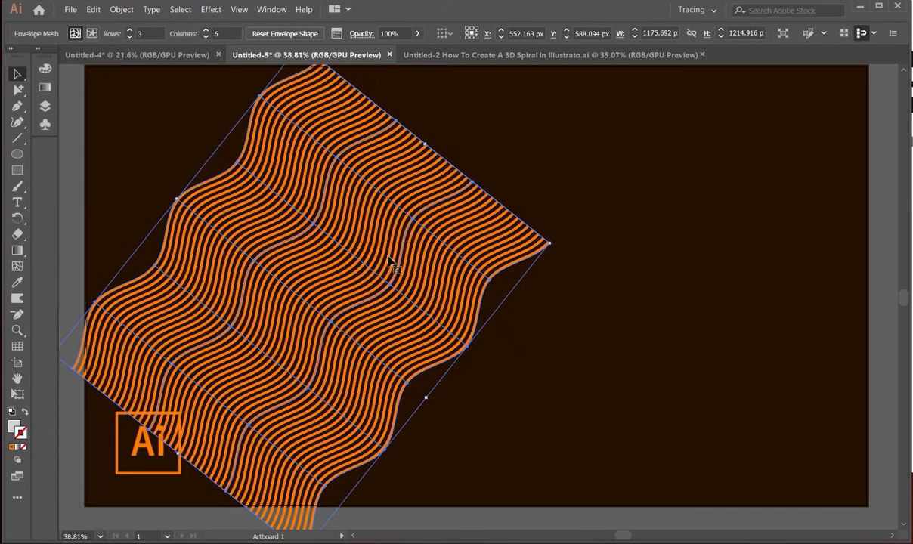
left_click_drag(369, 264, 334, 241)
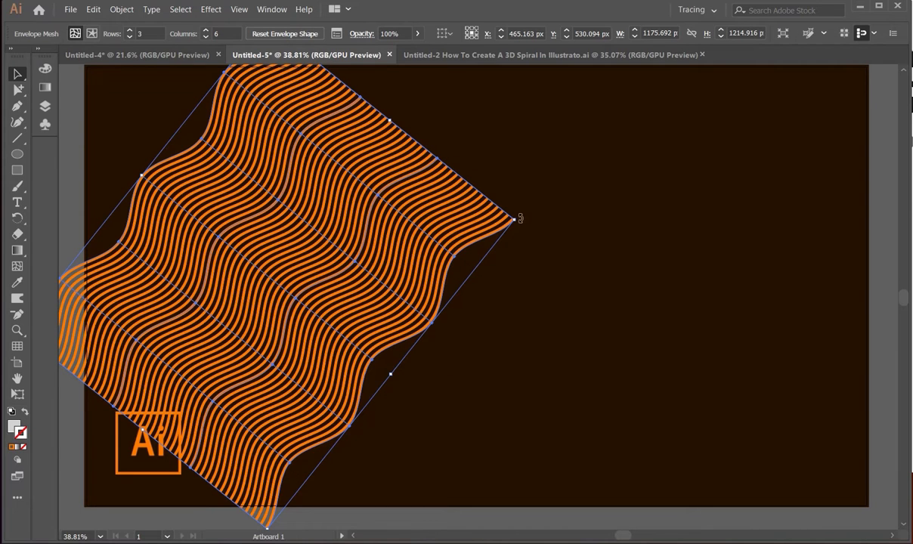
left_click_drag(520, 219, 526, 228)
left_click_drag(370, 227, 327, 236)
scroll(440, 207, "down", 1)
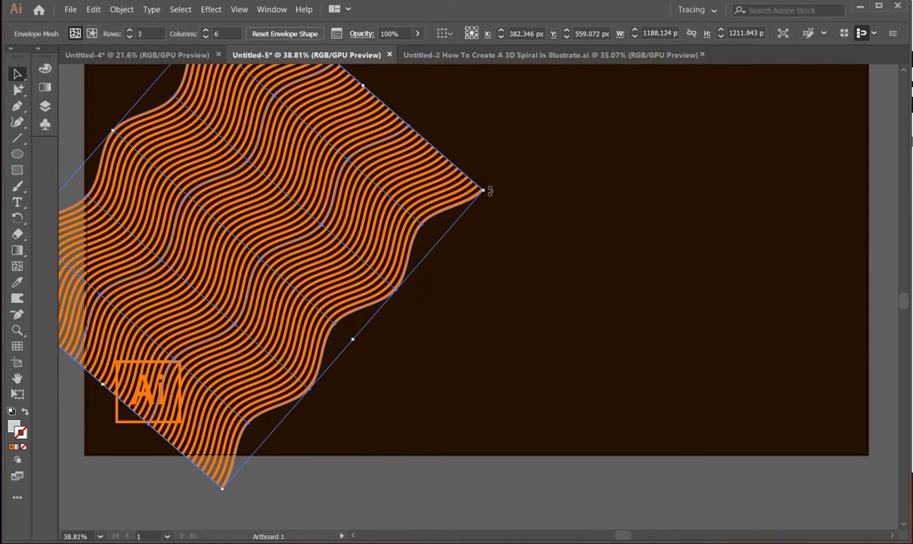
Rotate the wavy pattern slightly further and move it so it is centred at about X 408 px, Y 528 px.
left_click_drag(490, 191, 485, 182)
scroll(454, 216, "up", 1)
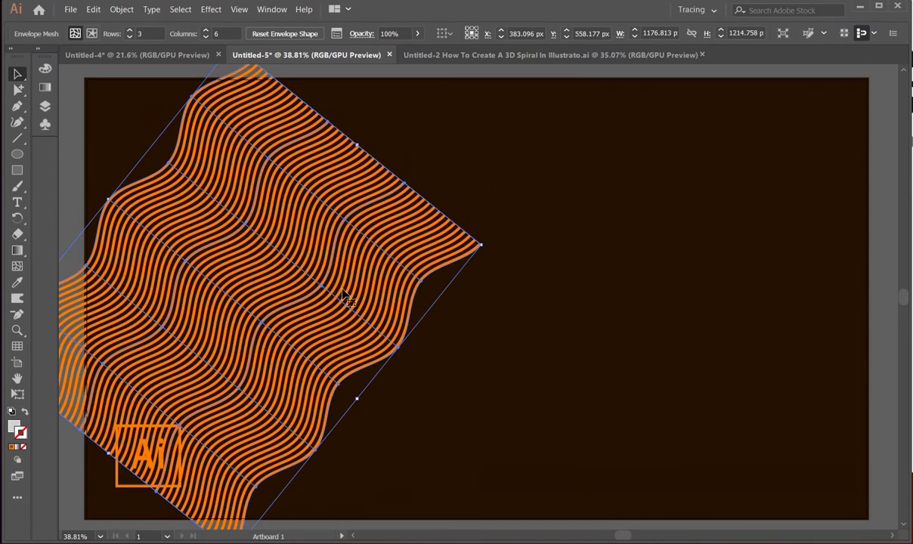
left_click_drag(344, 297, 354, 285)
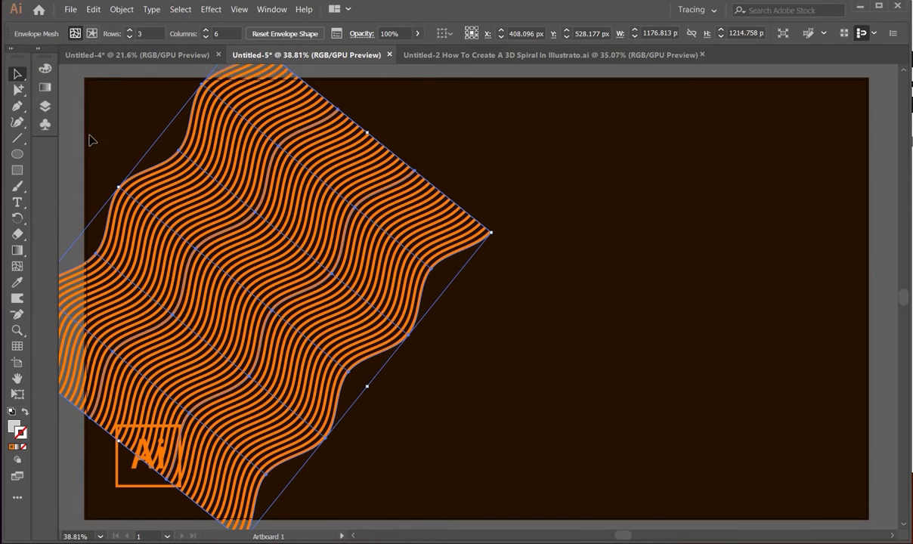
Make three duplicates of the wavy envelope in the layer list, hide the lower three envelopes, and deselect everything.
left_click(44, 107)
left_click(160, 97)
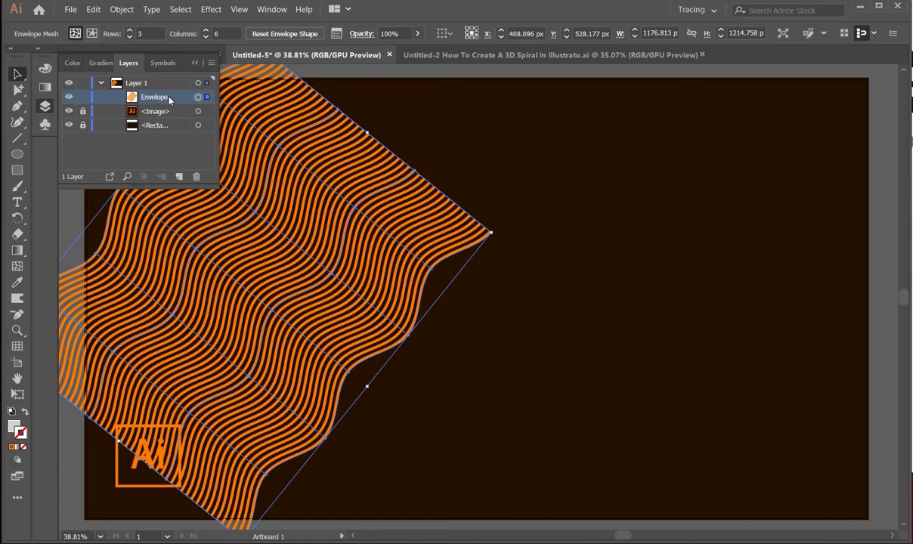
left_click_drag(170, 100, 181, 178)
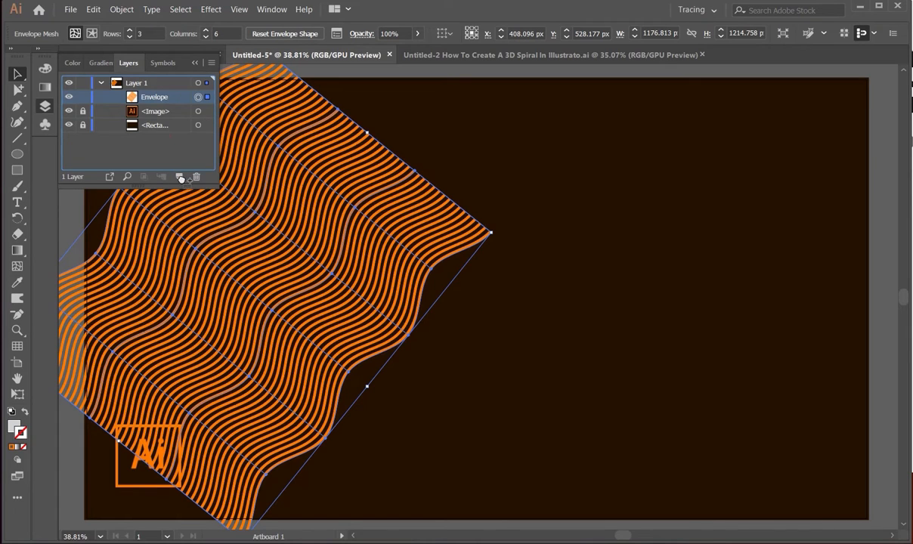
left_click_drag(155, 94, 179, 177)
left_click_drag(162, 100, 179, 177)
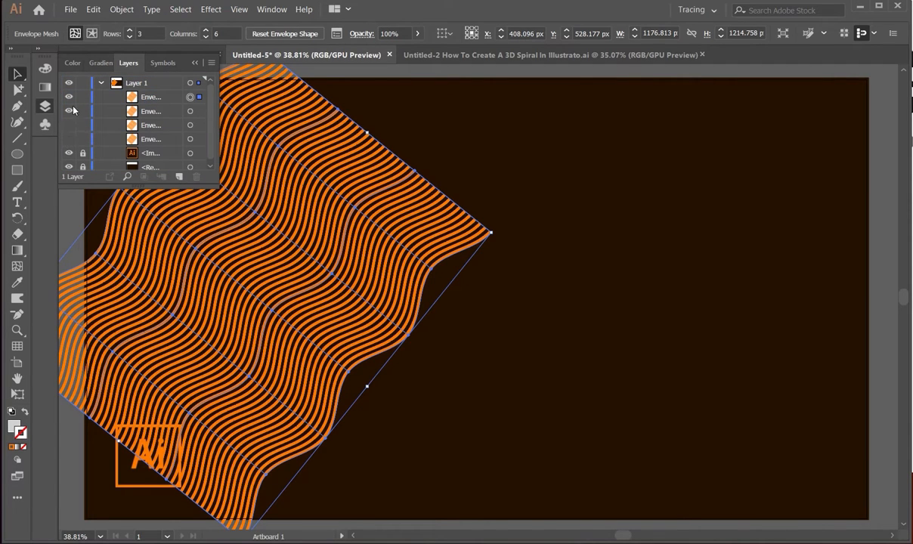
left_click(153, 98)
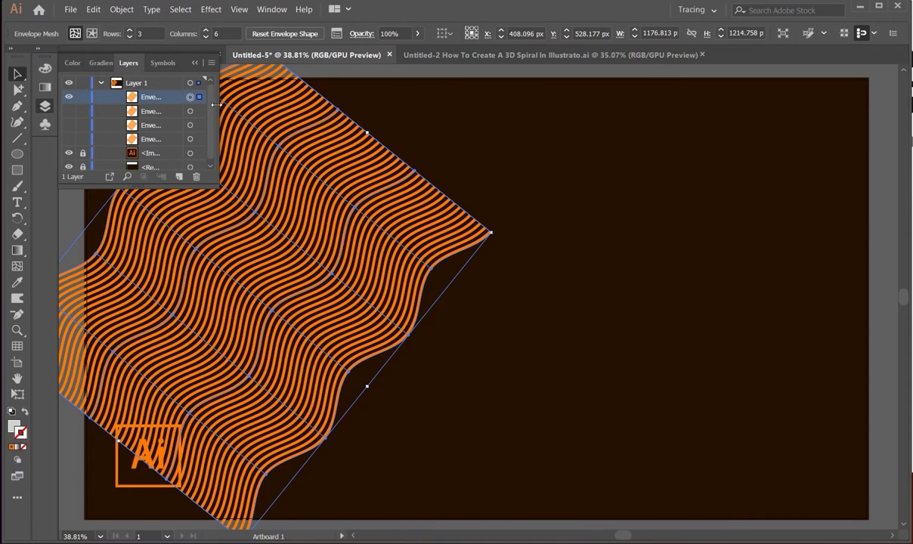
left_click(195, 64)
left_click(479, 165)
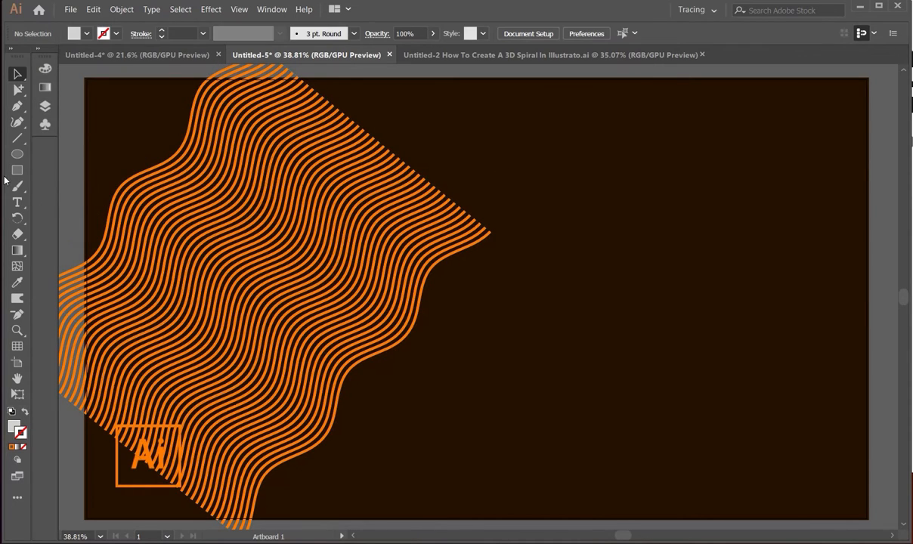
Create a large area text frame across the artboard's upper and middle part and replace its placeholder text with 2022.
left_click(17, 202)
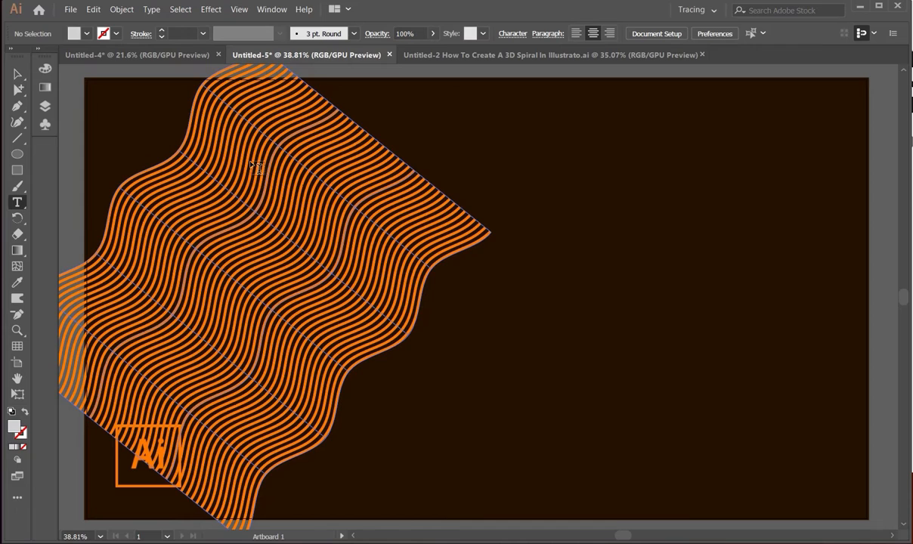
left_click_drag(204, 110, 784, 438)
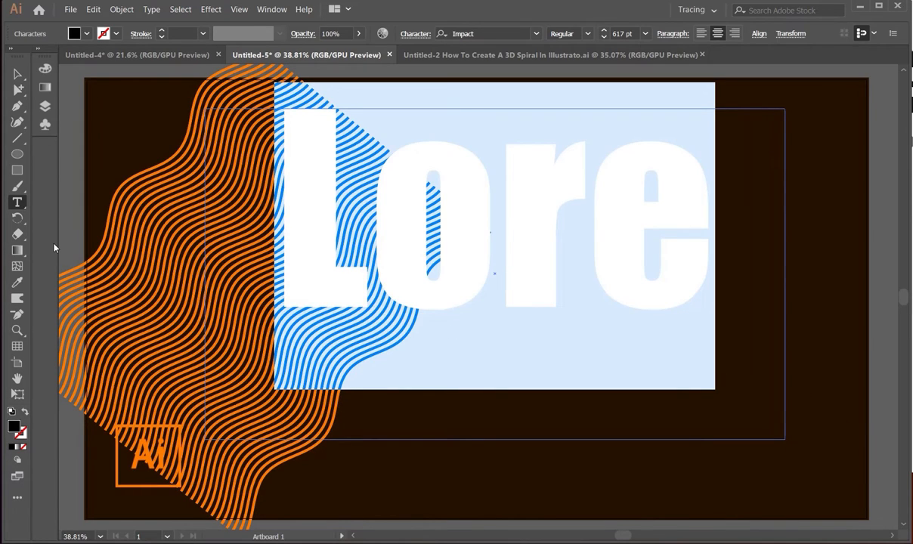
key("BackSpace")
type("2")
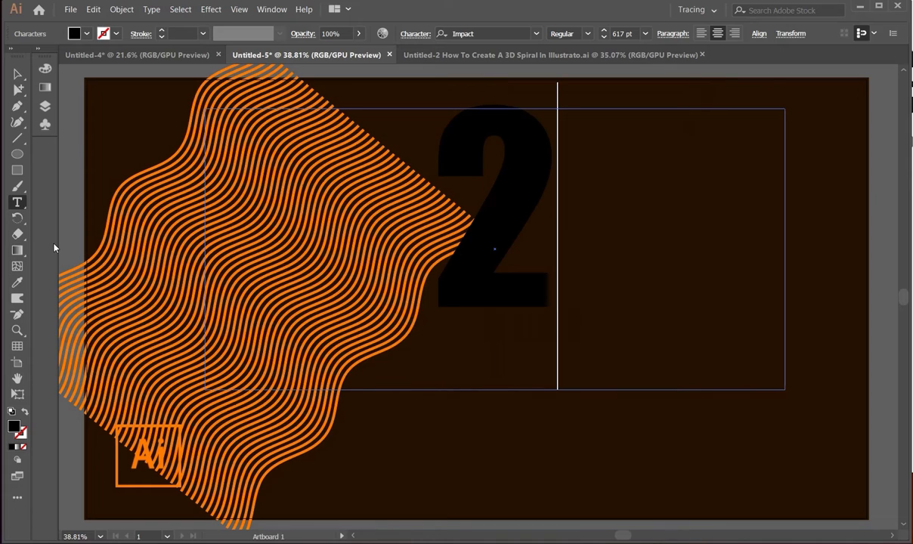
type("022")
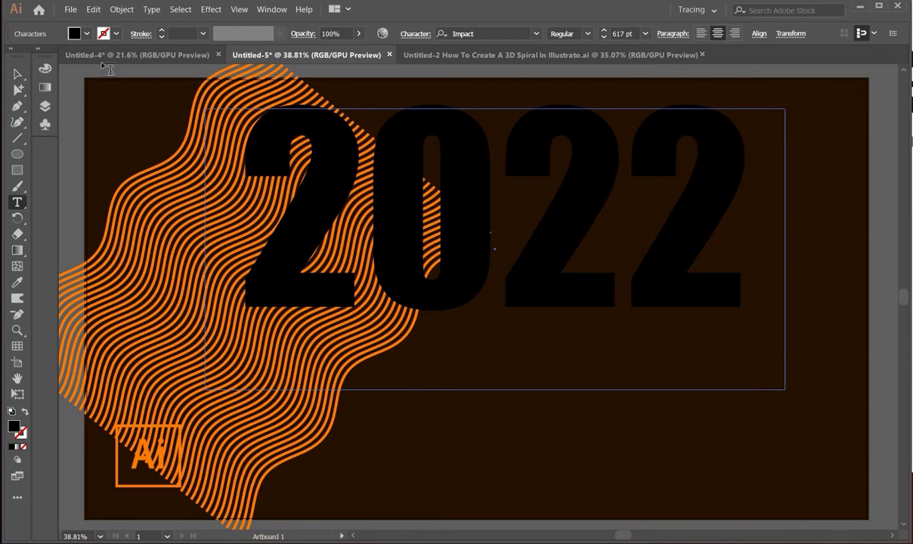
Fill the 2022 text with the orange sampled from the Ai logo and move the text toward the artboard's middle.
left_click(17, 73)
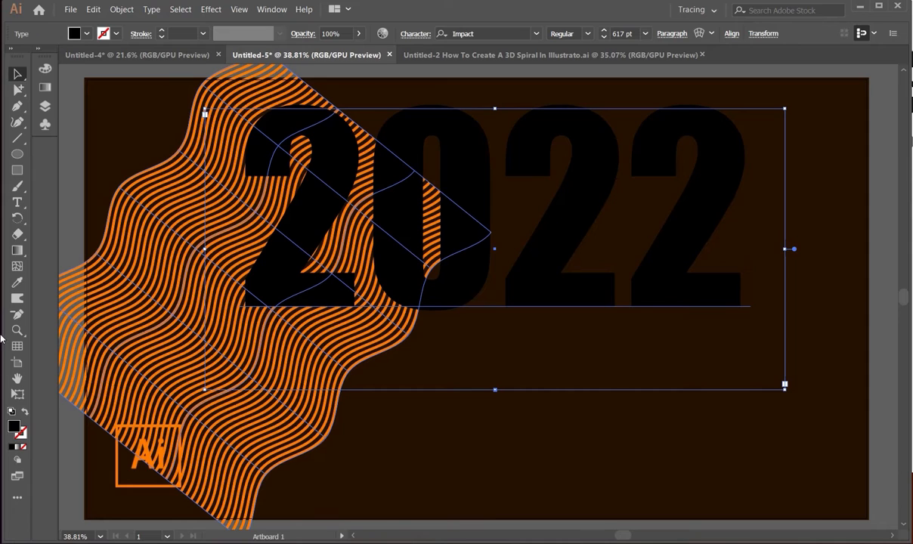
left_click(19, 282)
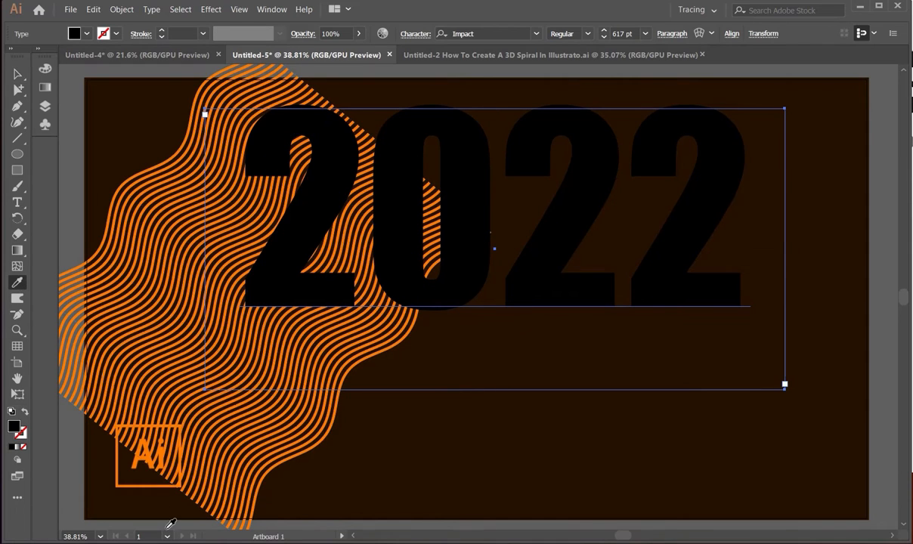
left_click(153, 457)
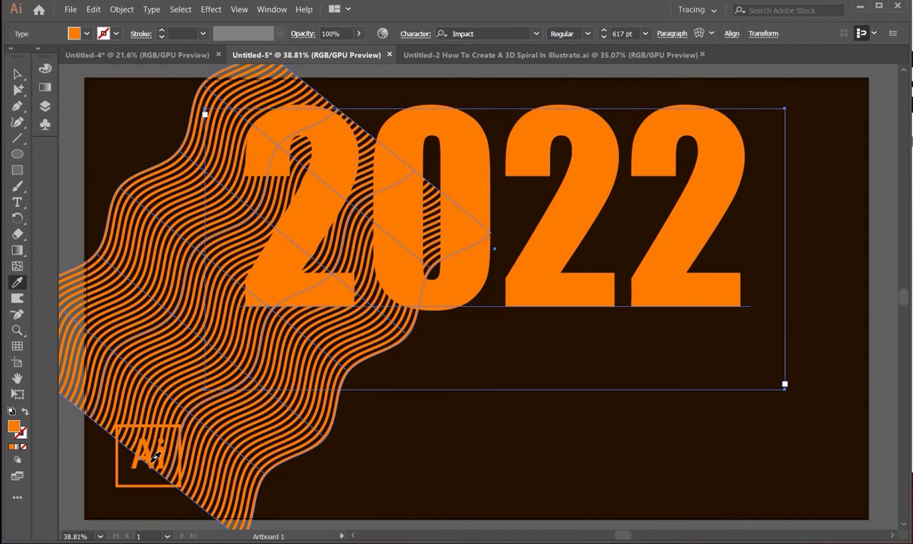
left_click(18, 74)
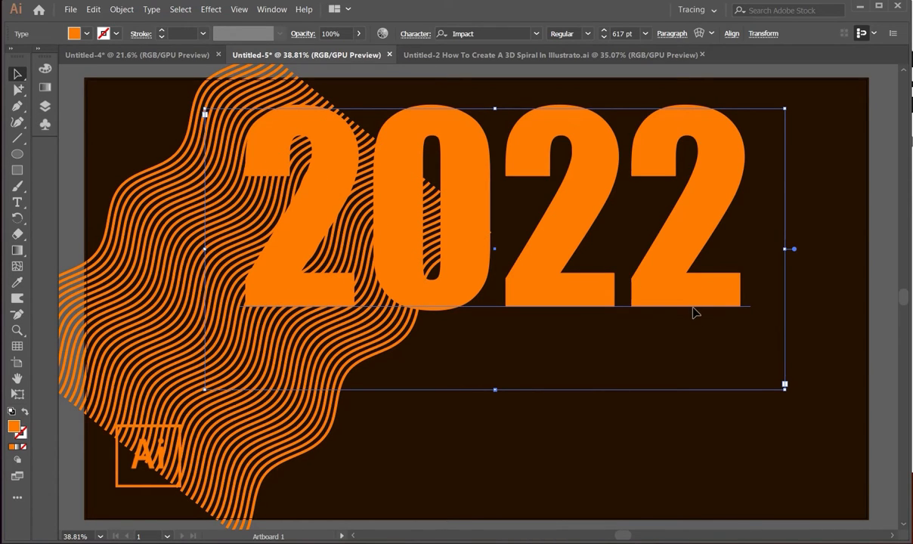
left_click_drag(695, 312, 647, 368)
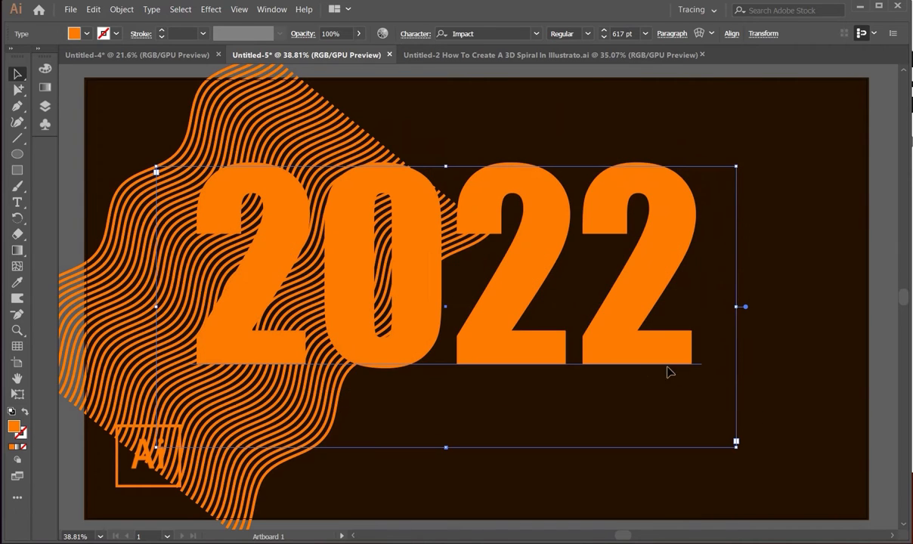
Browse the font list for the 2022 text, previewing alternatives on the artboard, and choose Impact.
scroll(697, 384, "down", 1)
scroll(696, 389, "up", 1)
left_click(506, 33)
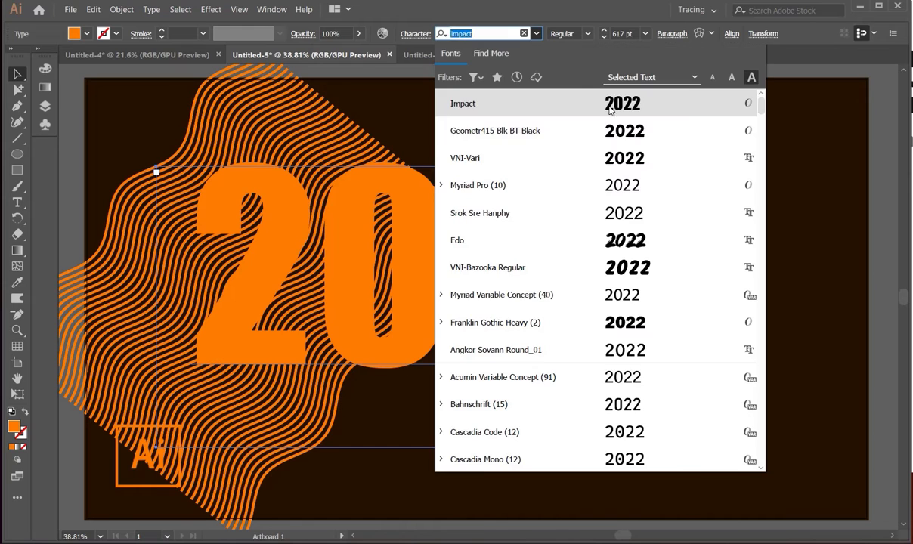
left_click_drag(762, 106, 748, 333)
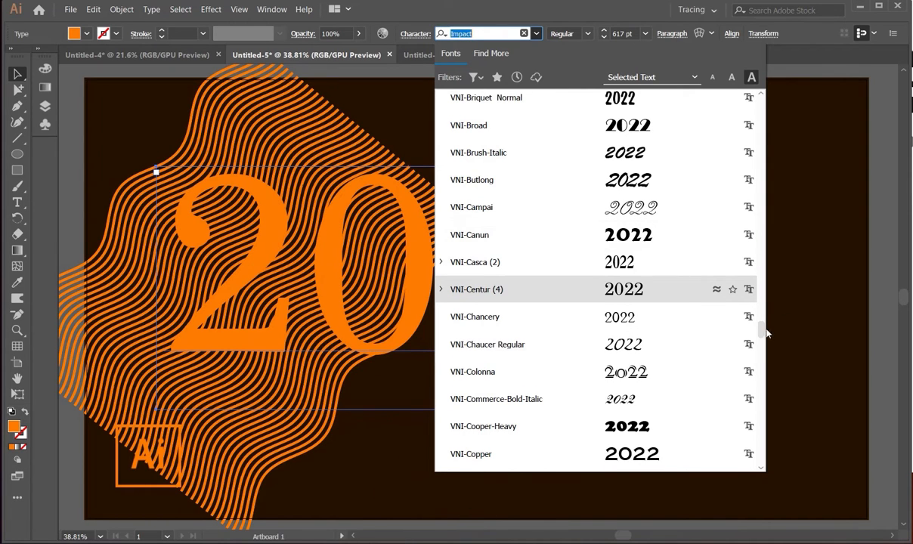
left_click_drag(760, 333, 759, 409)
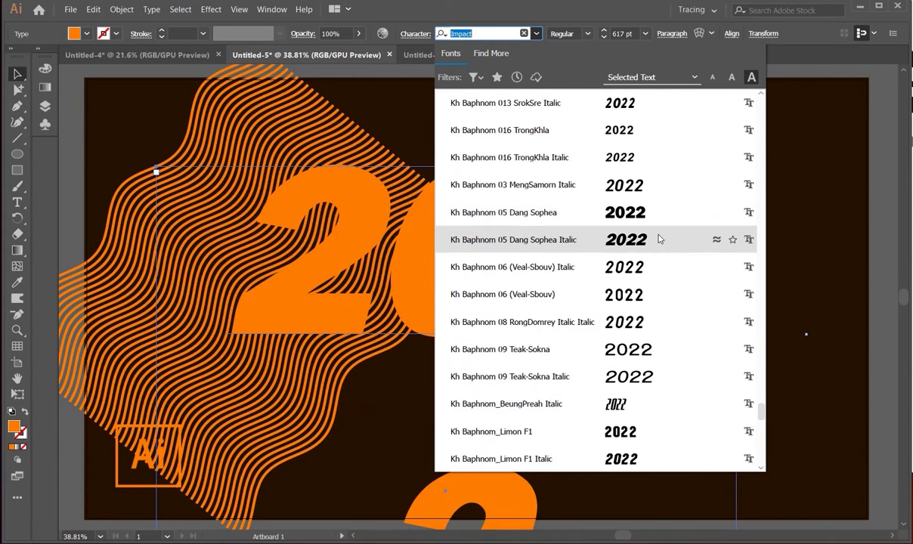
left_click(764, 406)
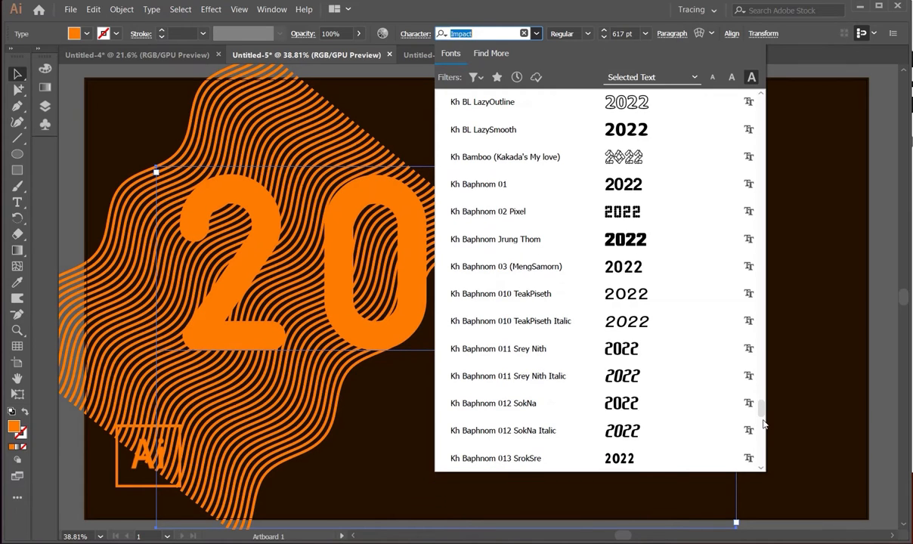
left_click_drag(762, 409, 763, 424)
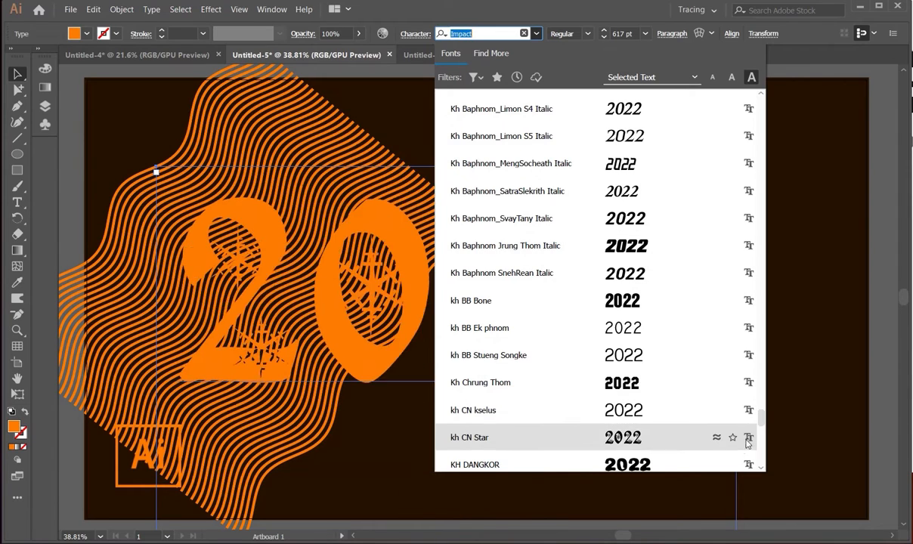
left_click_drag(762, 420, 780, 204)
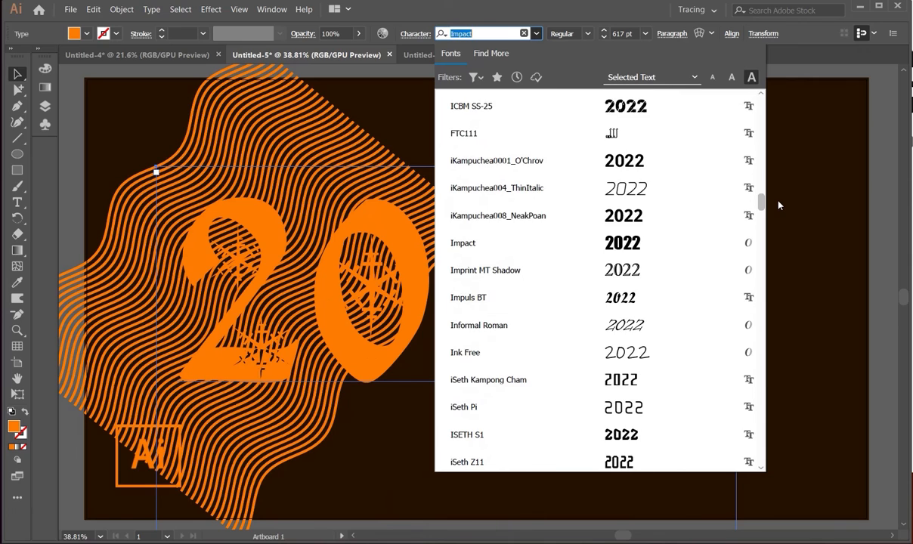
left_click(688, 240)
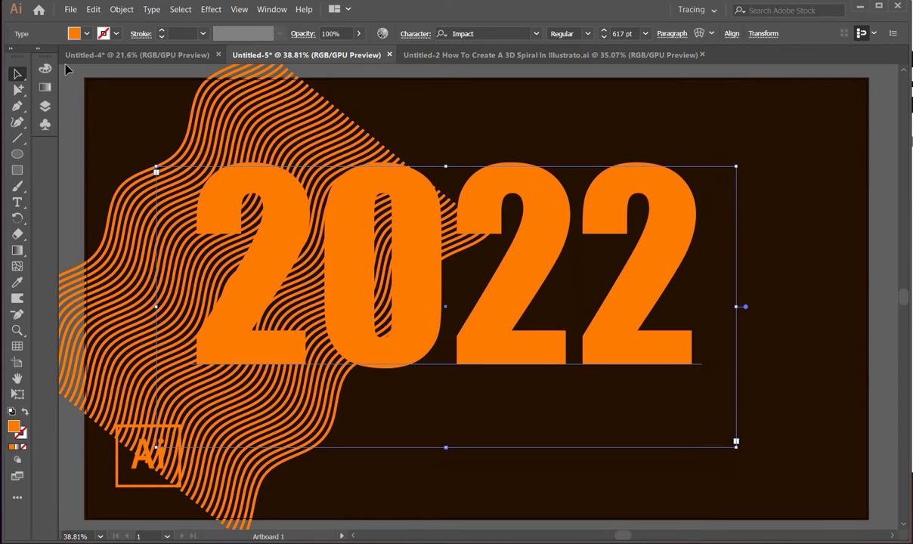
Expand the 2022 text with Object and Fill enabled to turn it into vector shapes.
left_click(121, 9)
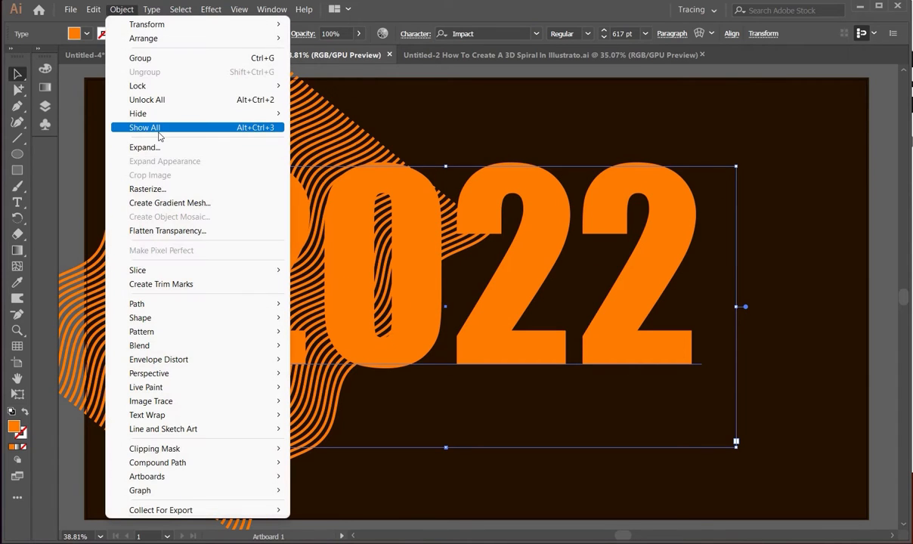
left_click(186, 145)
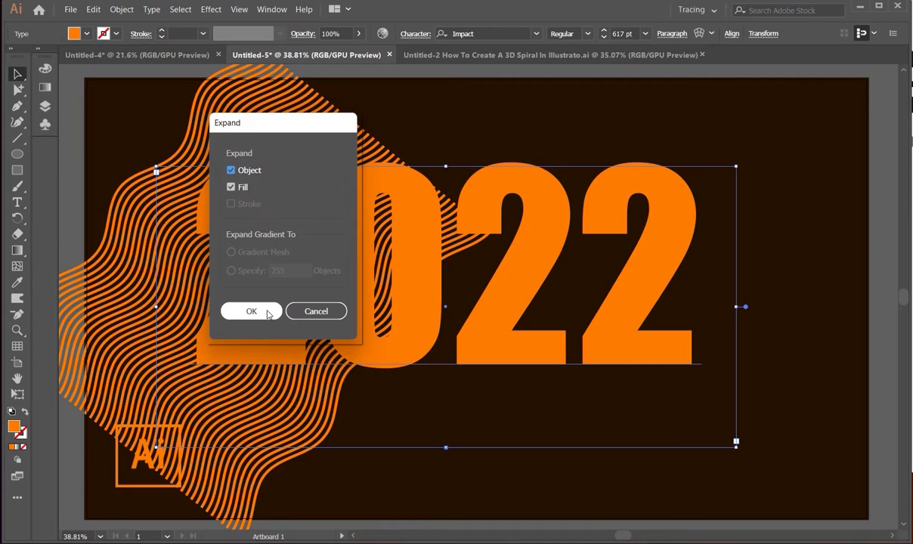
left_click(252, 312)
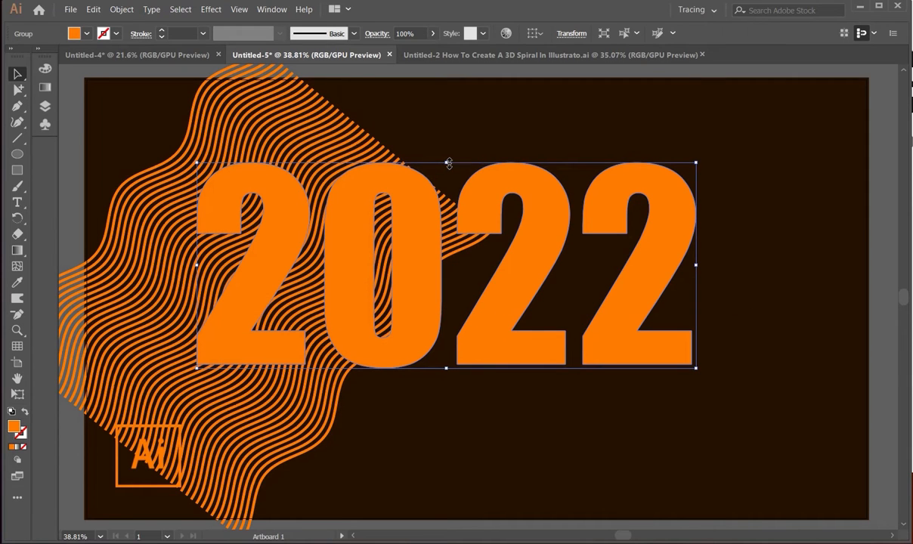
Enlarge the 2022 shapes proportionally and reposition them so they span from the Ai logo to the artboard's right edge.
left_click_drag(448, 163, 448, 108)
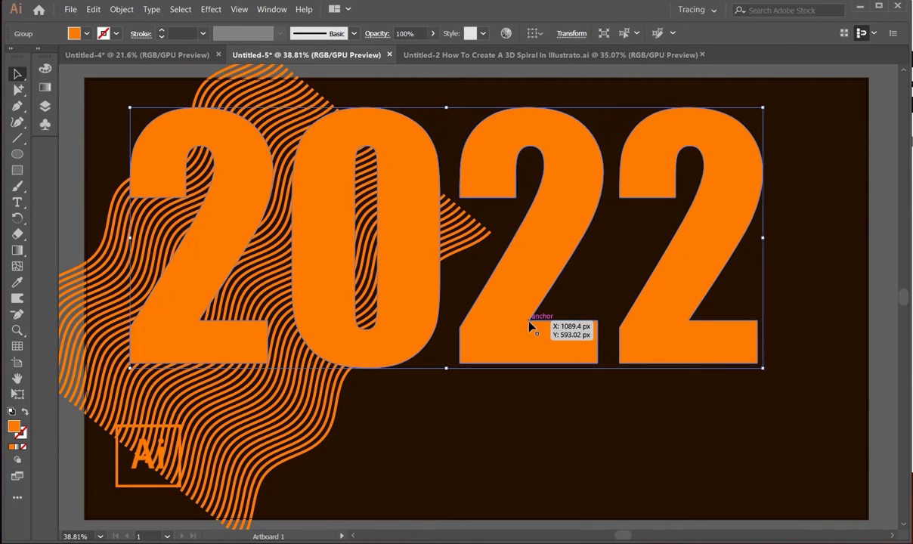
left_click_drag(531, 326, 566, 355)
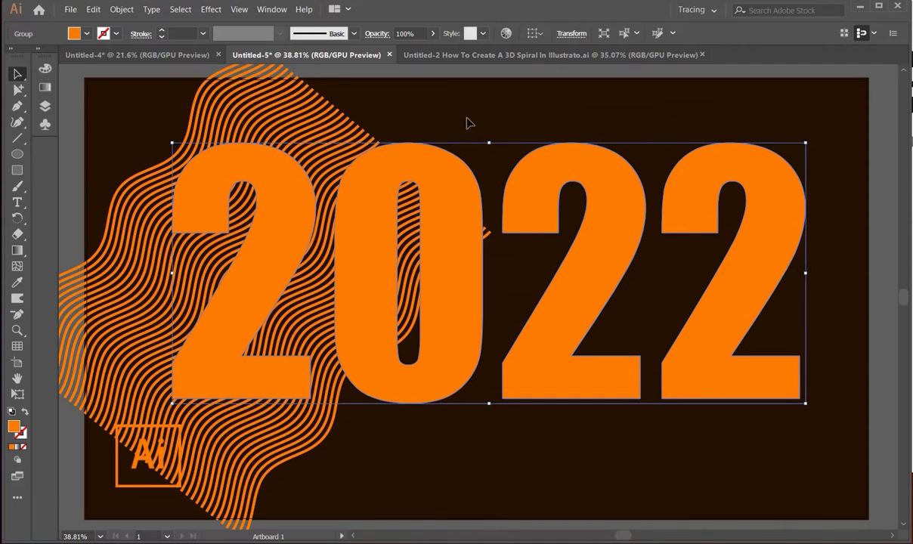
left_click_drag(488, 141, 489, 126)
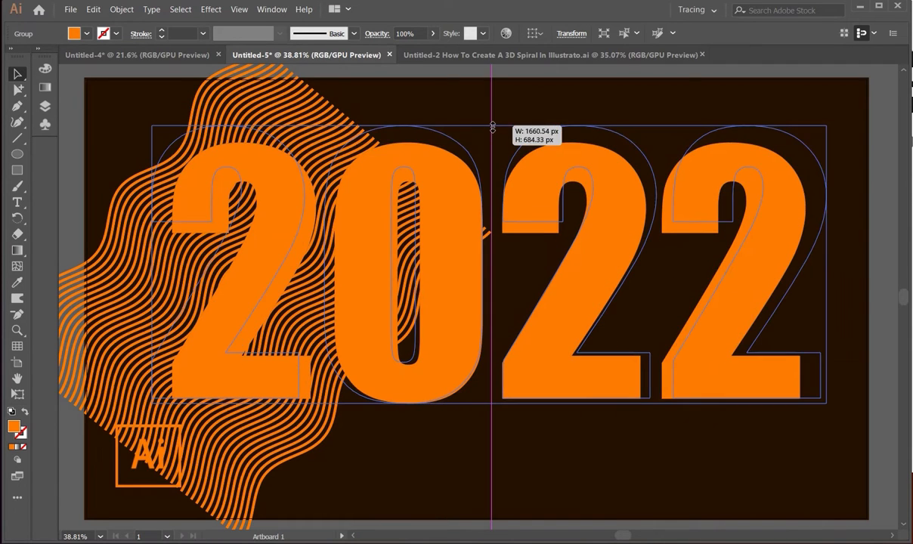
left_click_drag(566, 285, 580, 353)
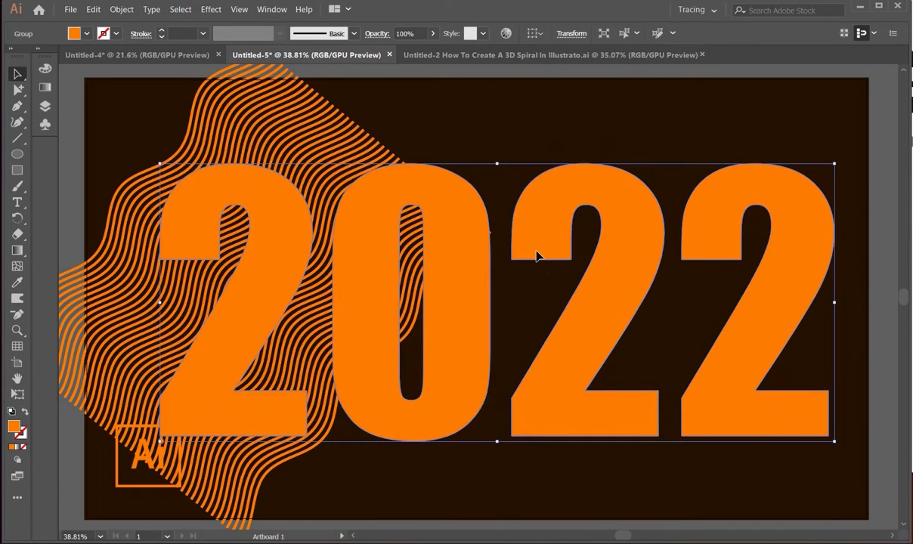
left_click_drag(498, 164, 497, 150)
left_click_drag(499, 442, 499, 452)
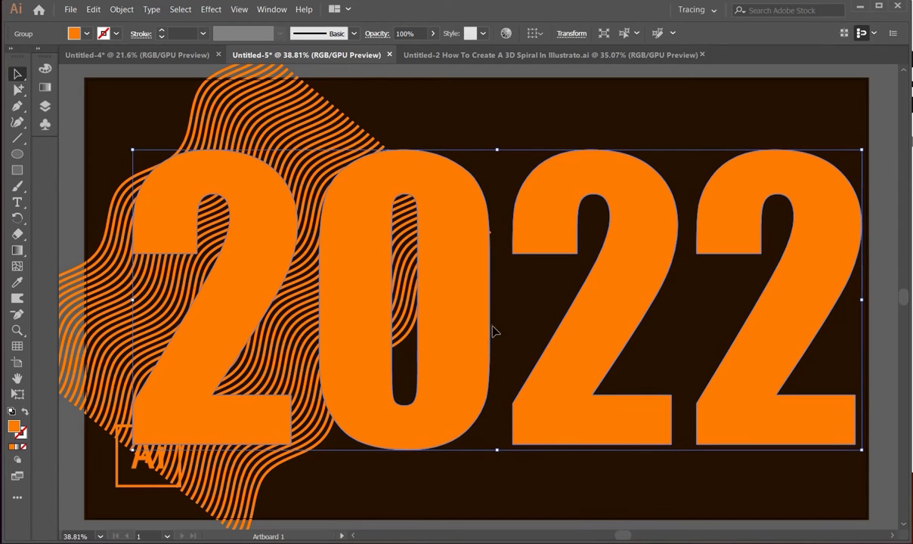
left_click_drag(481, 332, 486, 338)
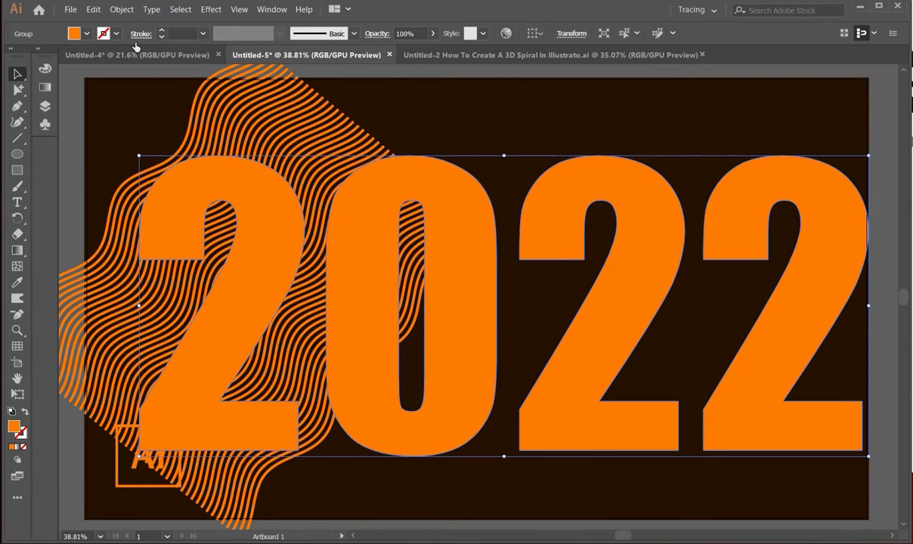
Ungroup the expanded 2022 shapes into separate digits and clear the selection.
right_click(453, 206)
left_click(506, 312)
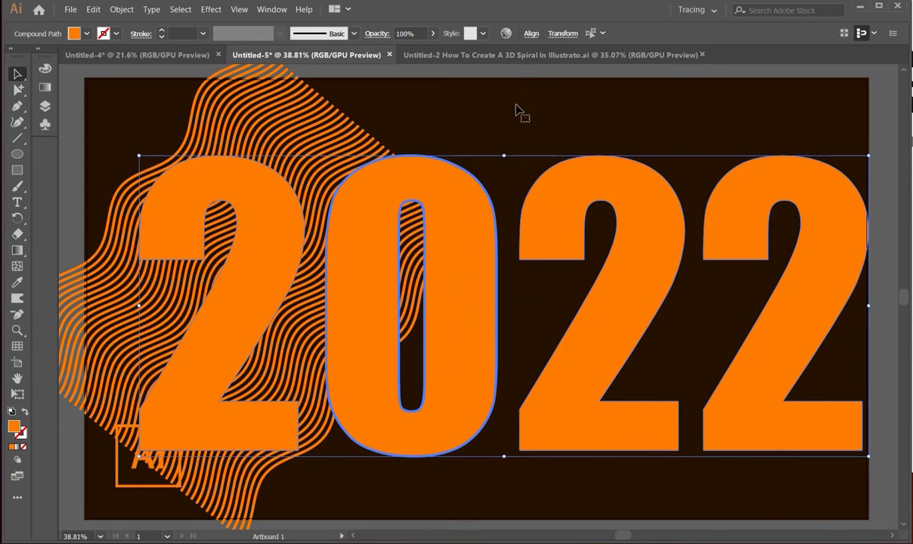
left_click(533, 122)
Hide the 0 and the last two 2 digits, keeping only the first 2 and one wavy pattern visible.
left_click(459, 247)
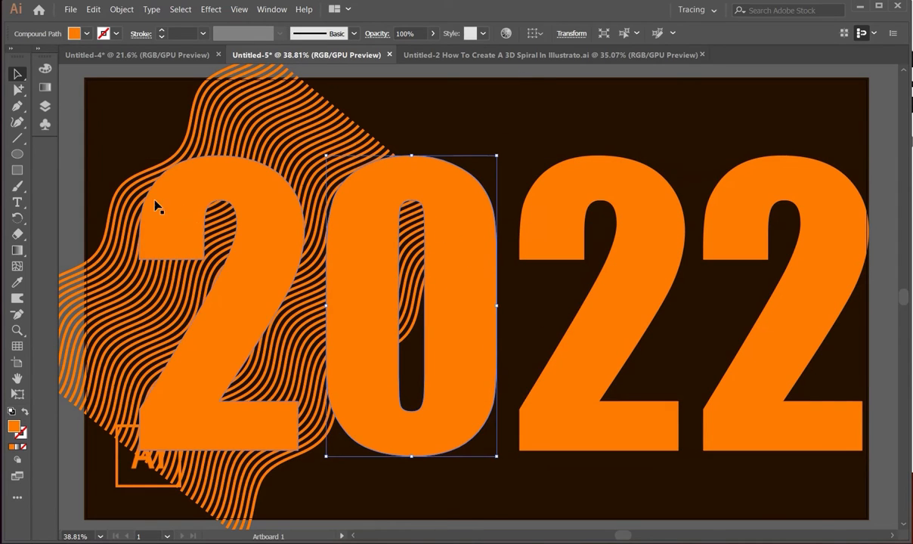
left_click(45, 107)
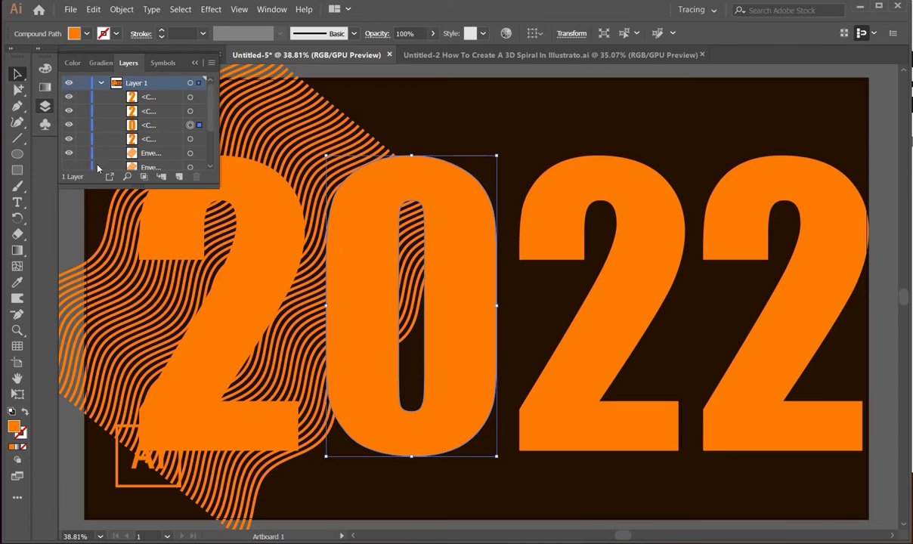
scroll(83, 154, "down", 2)
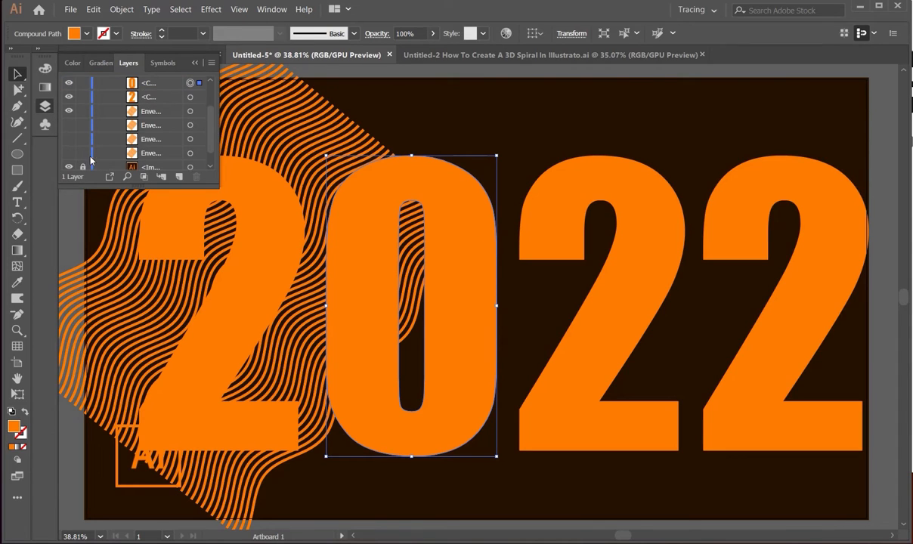
scroll(81, 106, "up", 2)
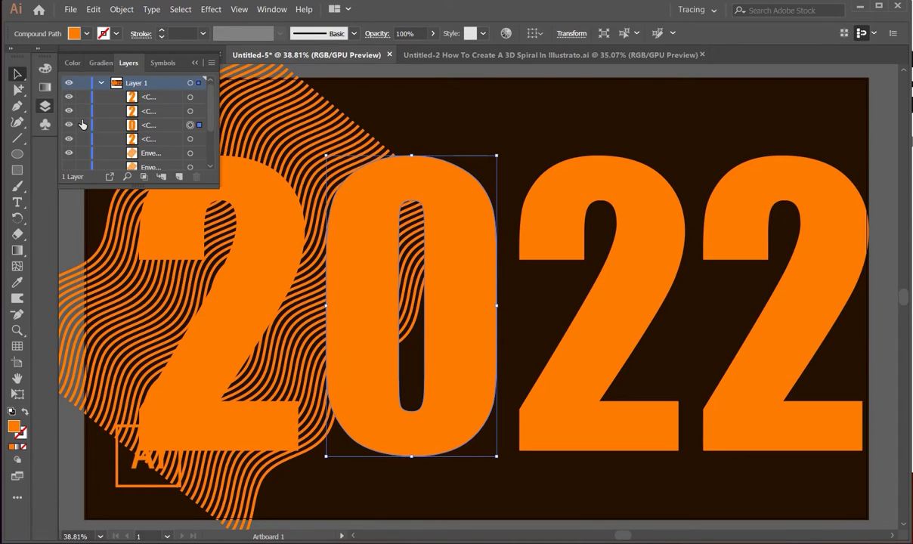
left_click(69, 126)
left_click(69, 112)
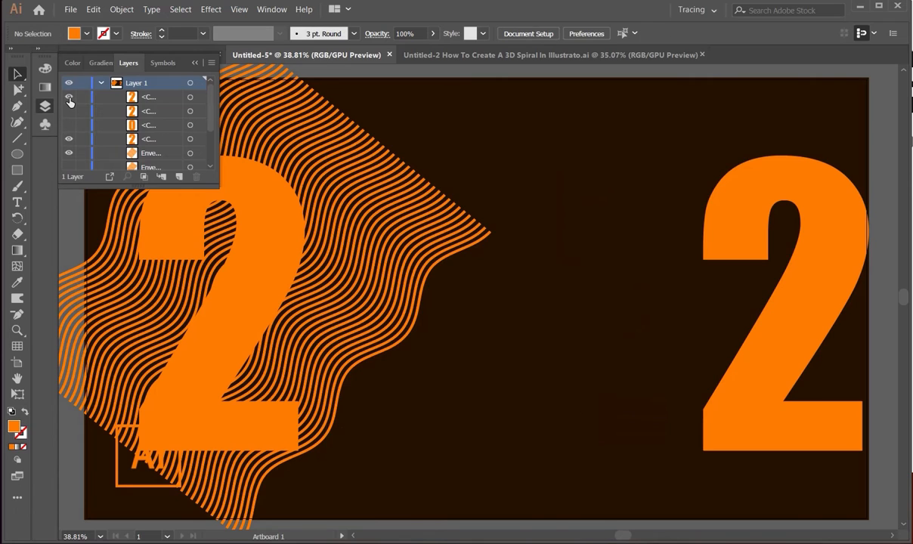
left_click(69, 96)
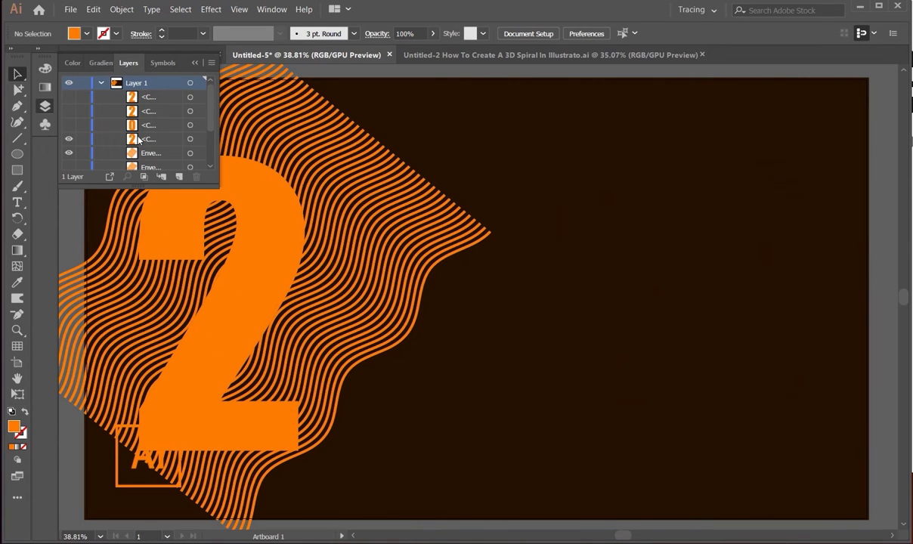
Clip the visible wavy envelope pattern to the first 2 with a clipping mask and clear the selection.
scroll(138, 139, "down", 2)
left_click(190, 97)
left_click(190, 111, "shift")
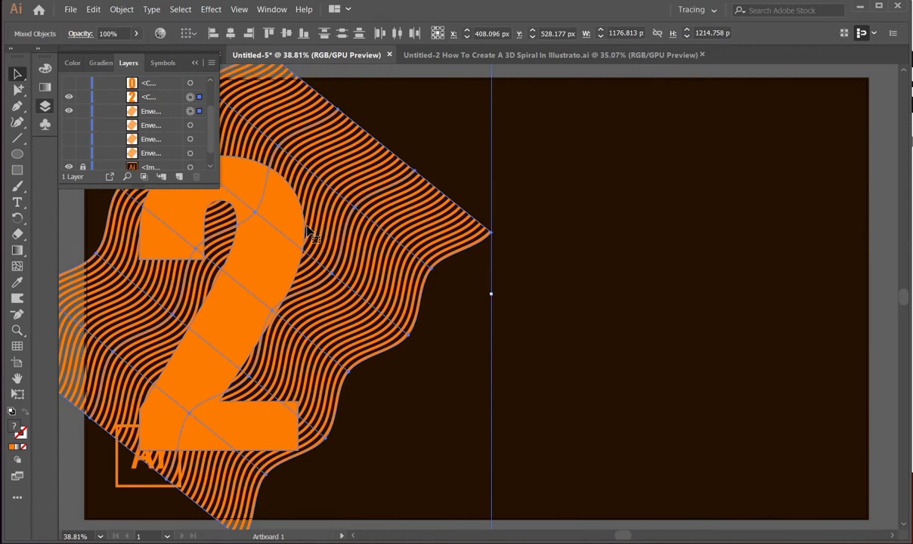
right_click(265, 285)
left_click(317, 377)
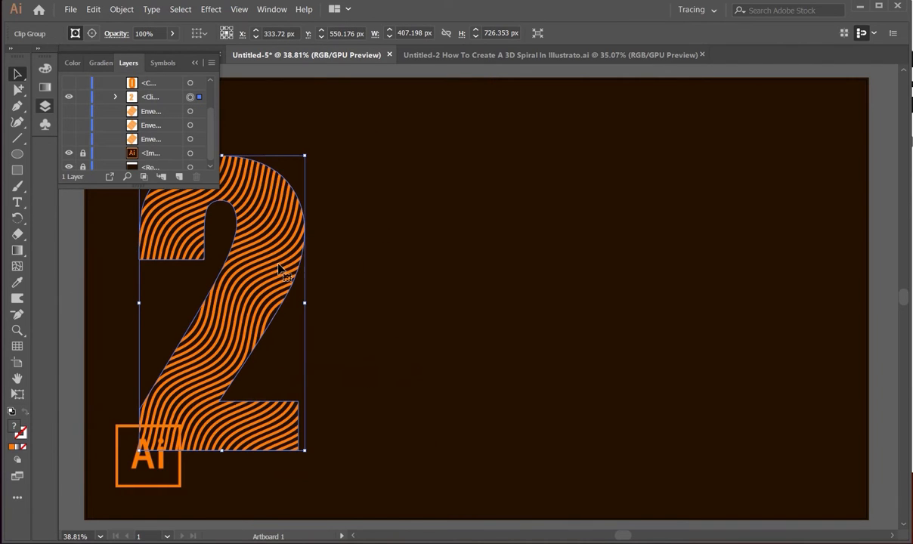
left_click(408, 259)
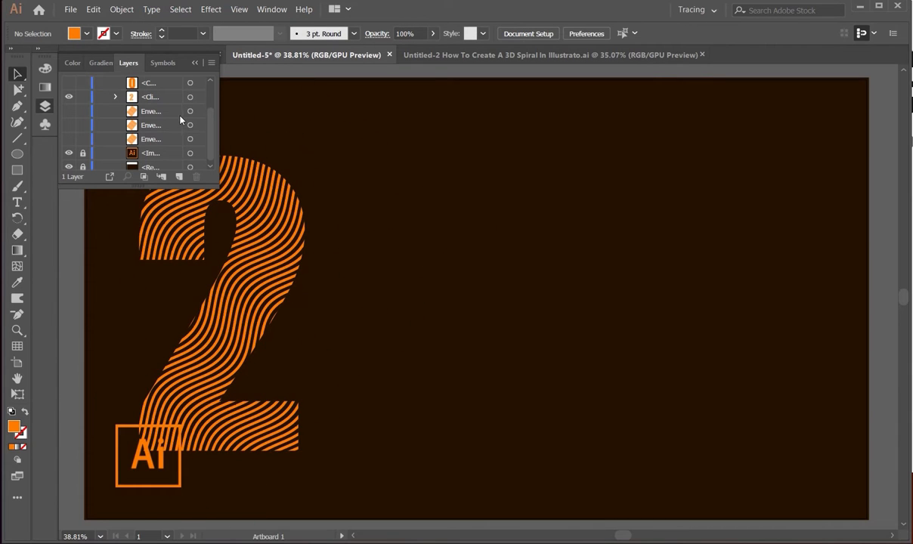
Show the next wavy pattern copy and the 0 digit on the artboard.
left_click(69, 111)
scroll(130, 111, "up", 2)
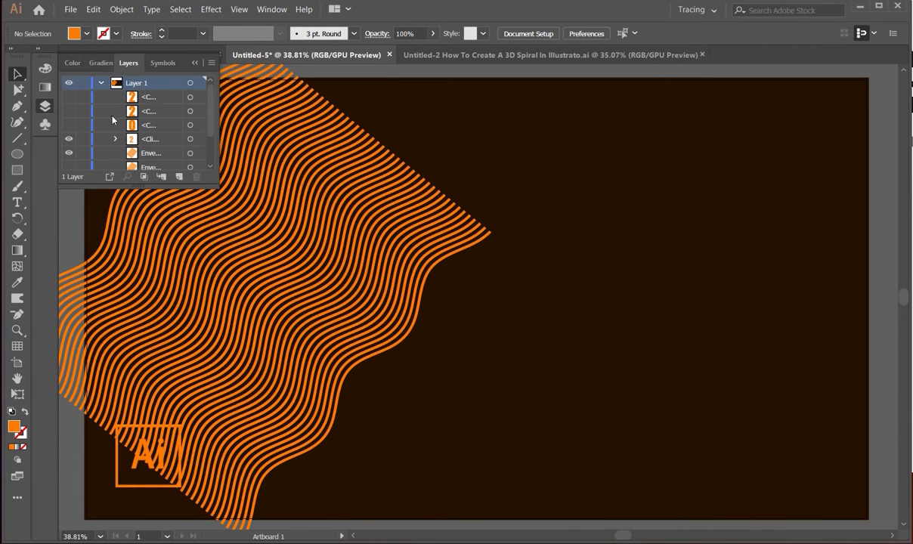
left_click(68, 98)
left_click(68, 126)
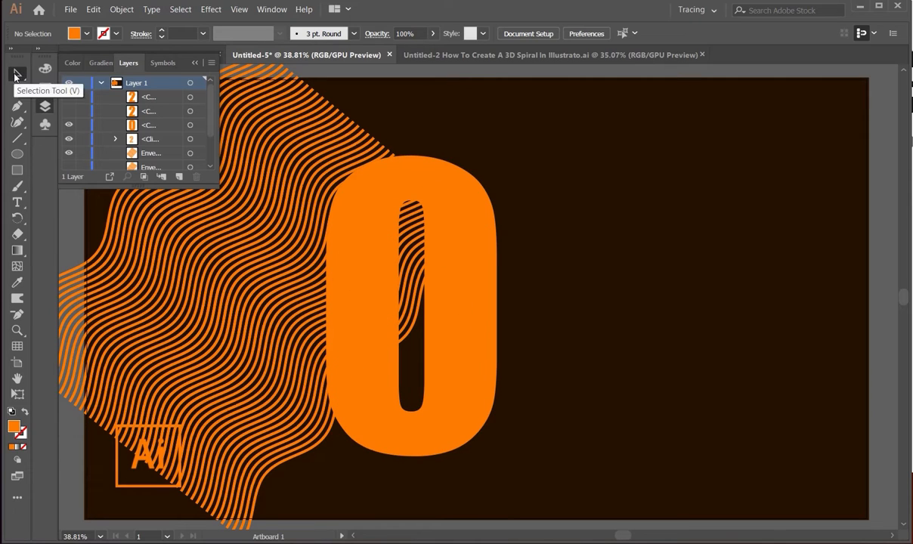
Move the visible wavy pattern copy horizontally until it completely covers the 0.
scroll(160, 147, "down", 2)
left_click(243, 290)
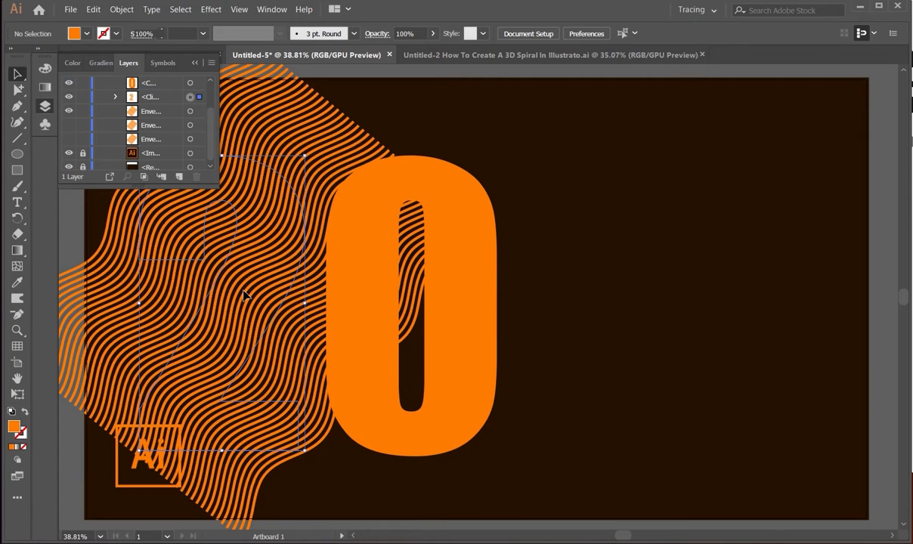
left_click(332, 139)
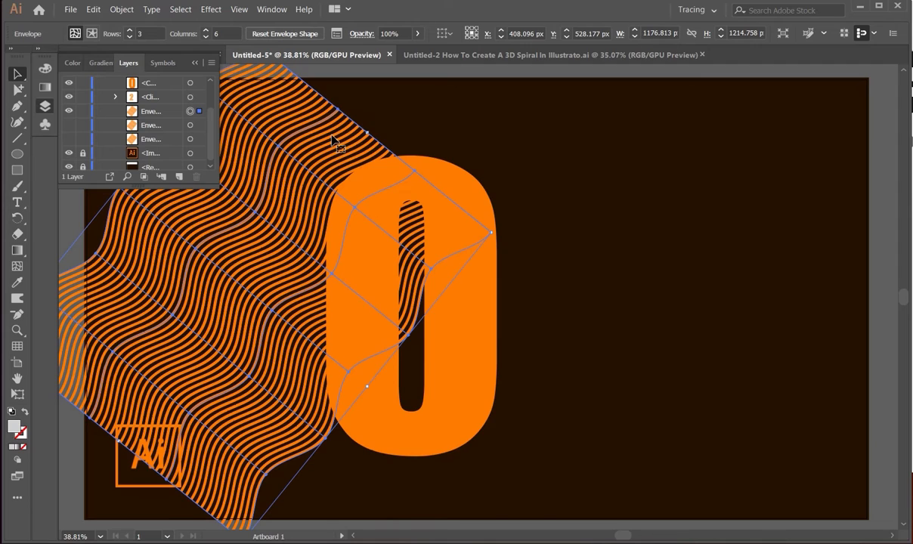
mouse_move(332, 139)
left_mouse_down()
mouse_move(524, 138)
mouse_move(495, 144)
left_mouse_up()
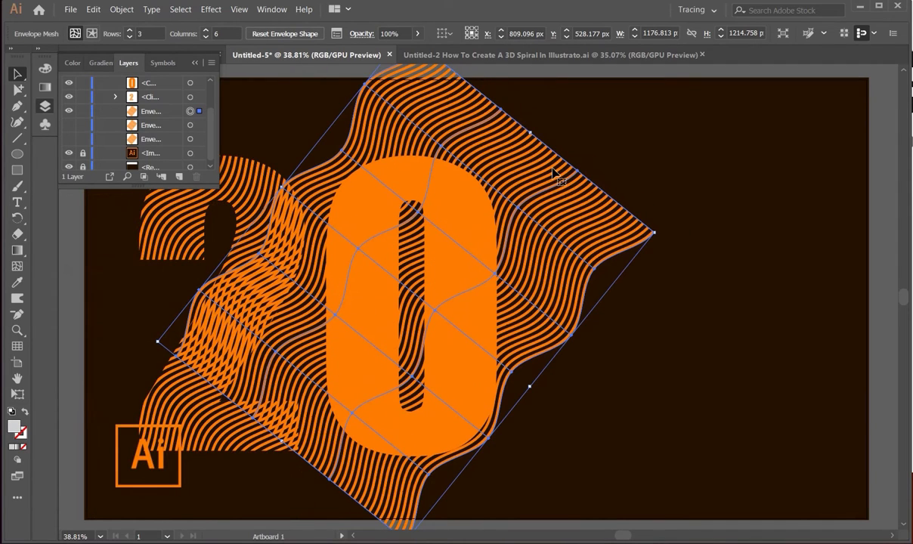
Clip the wavy pattern to the 0 with a clipping mask and clear the selection.
left_click(474, 316, "shift")
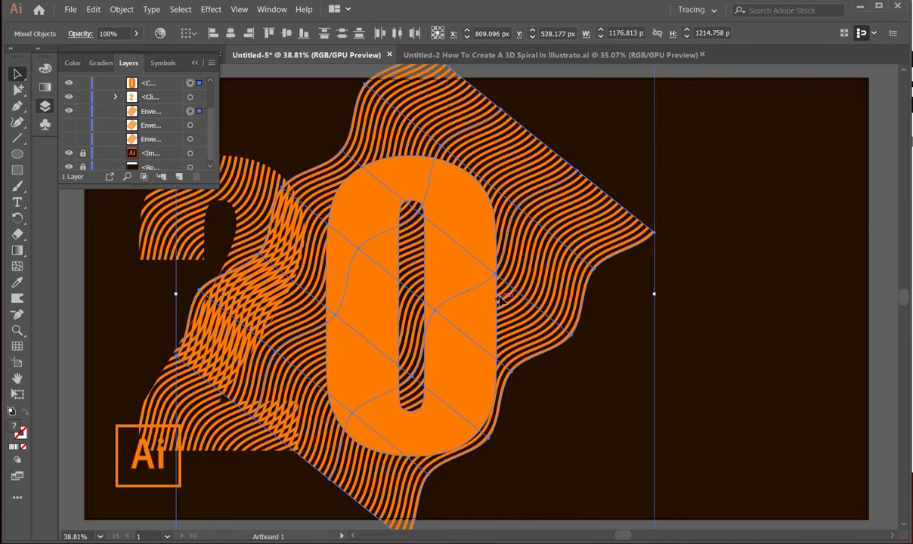
right_click(512, 251)
left_click(602, 361)
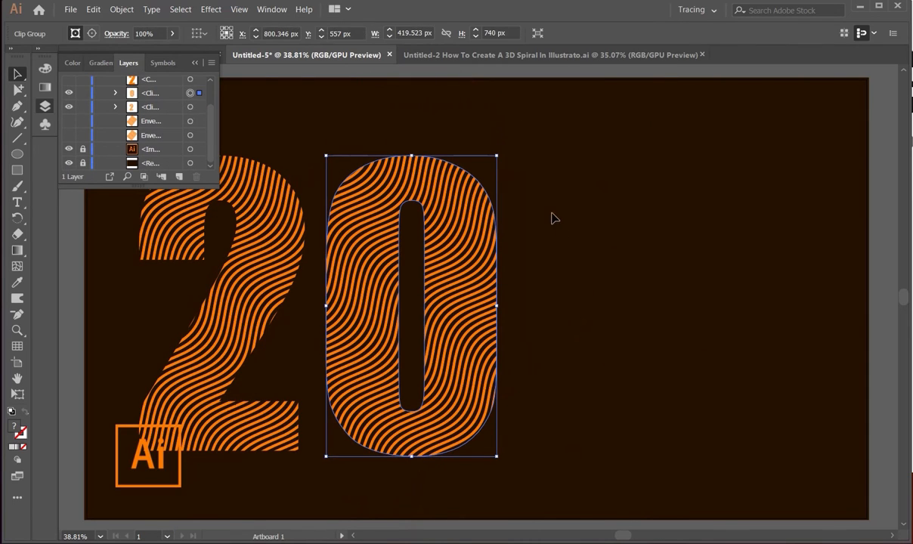
left_click(601, 246)
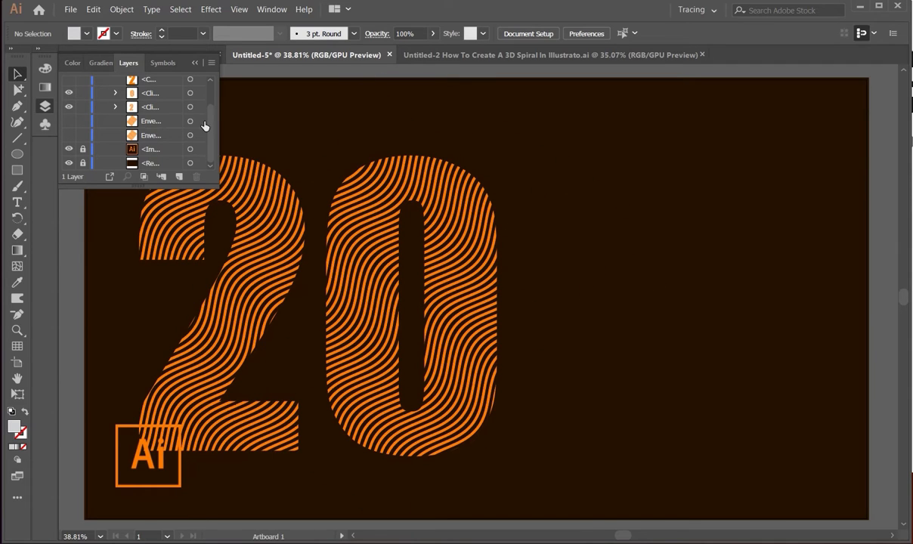
Show another wavy pattern copy and the third digit, and move the pattern horizontally so it covers that 2.
left_click(69, 121)
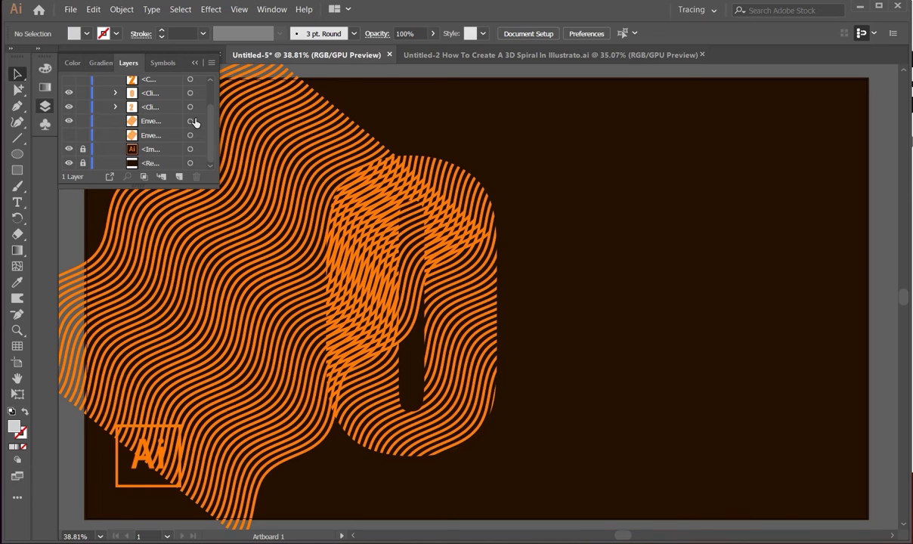
left_click(196, 123)
scroll(198, 129, "up", 1)
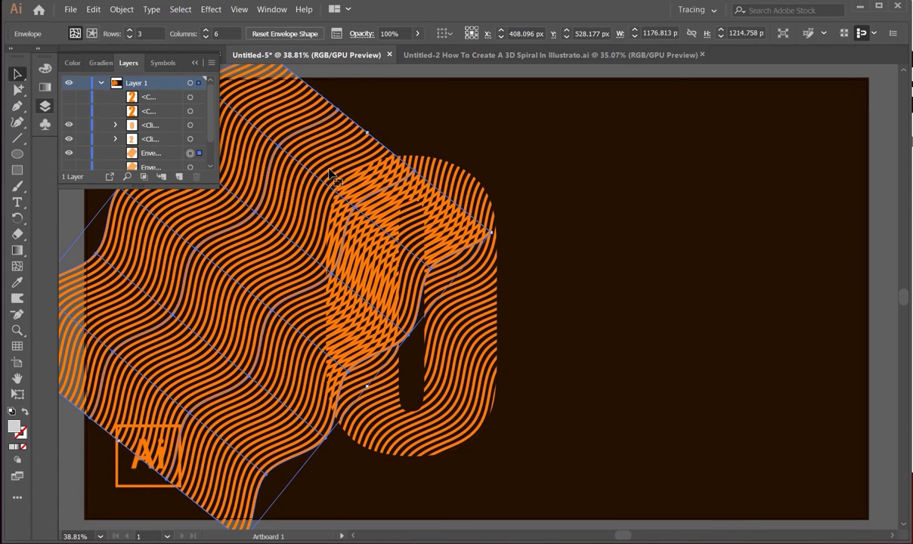
left_click_drag(318, 155, 643, 155)
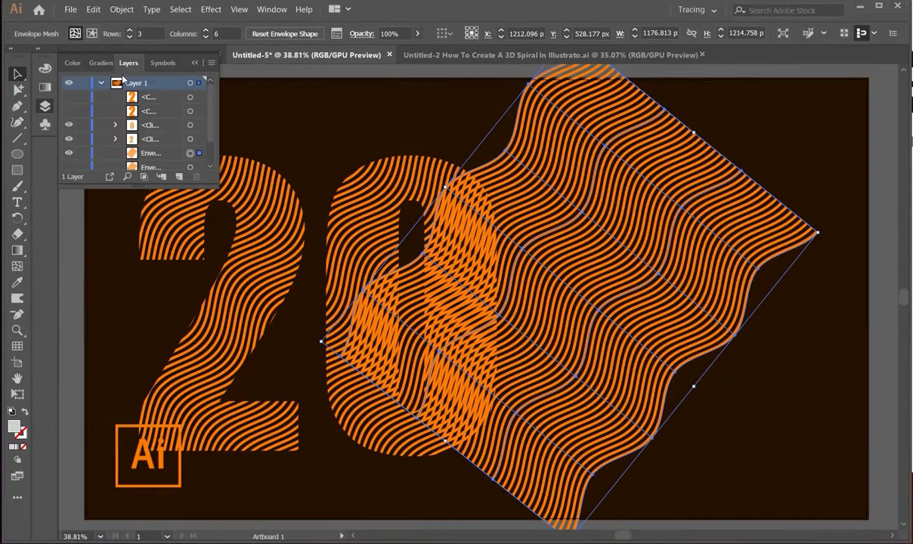
left_click(68, 112)
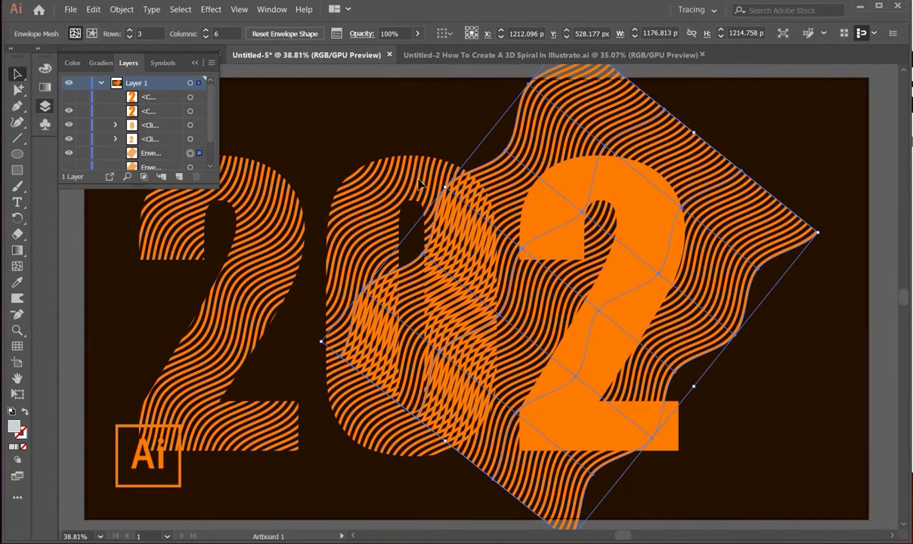
left_click_drag(754, 216, 803, 219)
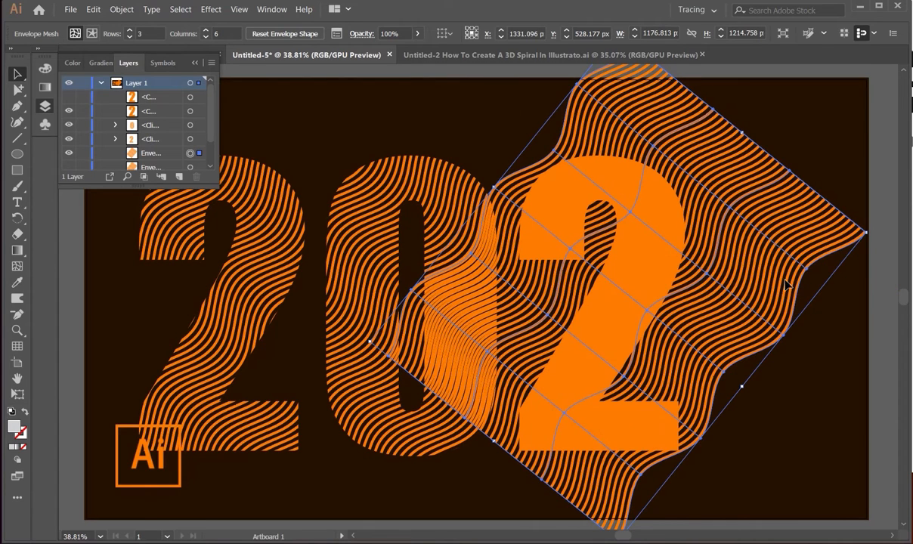
Clip the wavy pattern to the third digit with a clipping mask.
left_click(662, 216, "shift")
right_click(657, 206)
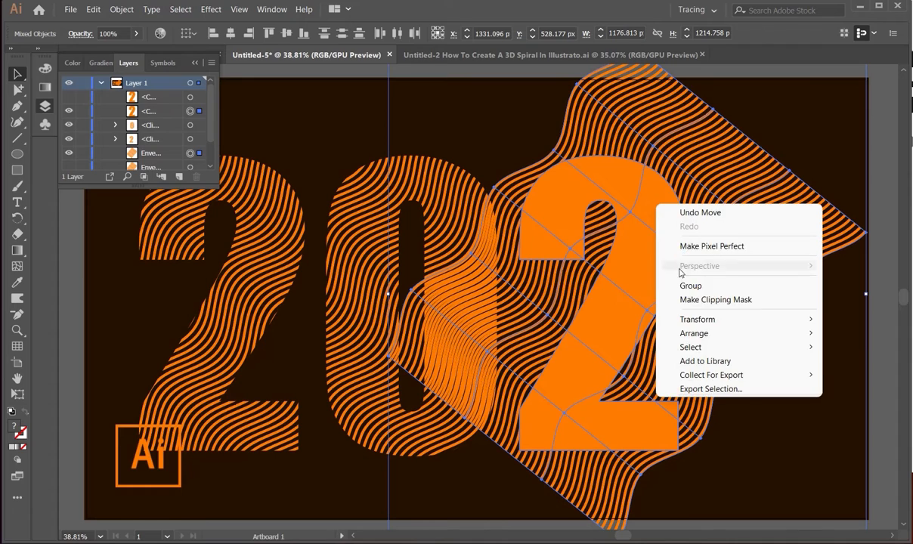
left_click(697, 300)
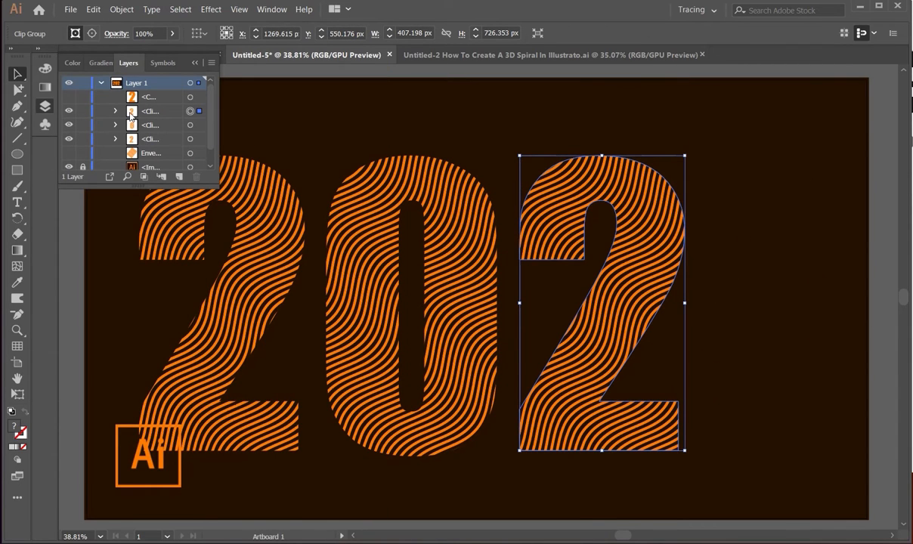
Show the last 2 and the remaining wavy pattern, and move only the pattern horizontally so it covers that digit.
left_click(70, 97)
left_click(191, 97)
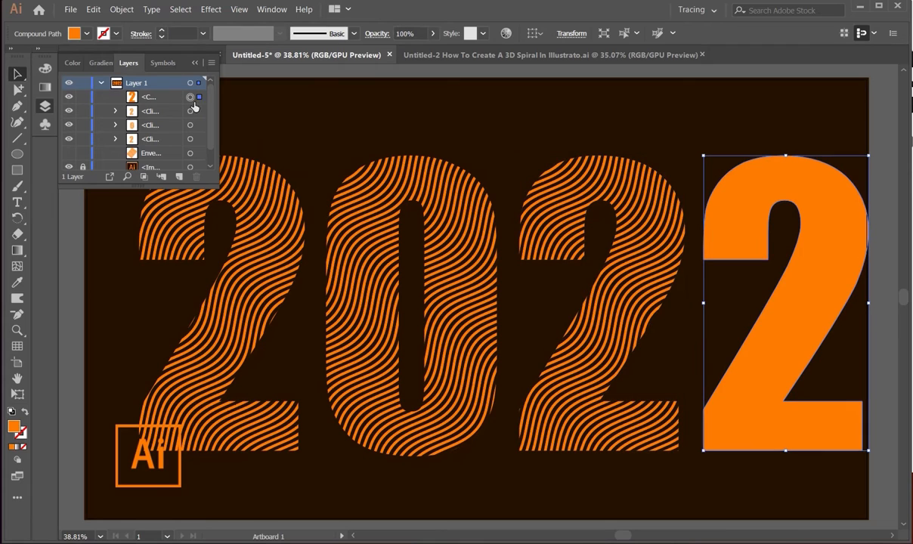
left_click(69, 154)
left_click(198, 154, "shift")
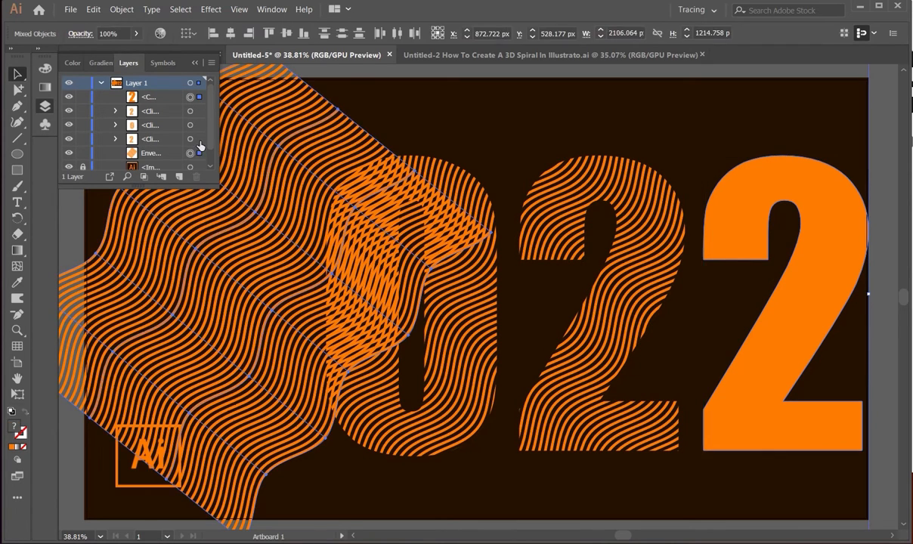
left_click(199, 98, "shift")
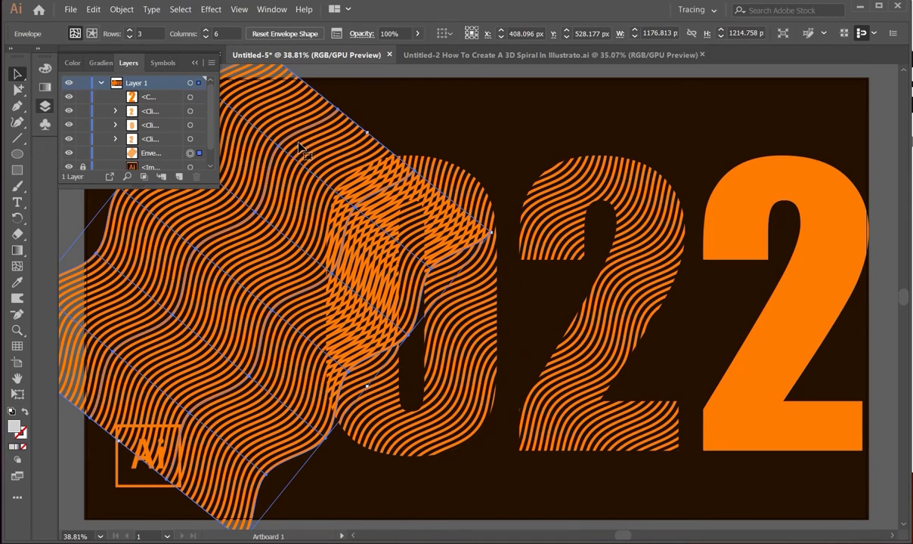
left_click_drag(301, 149, 853, 215)
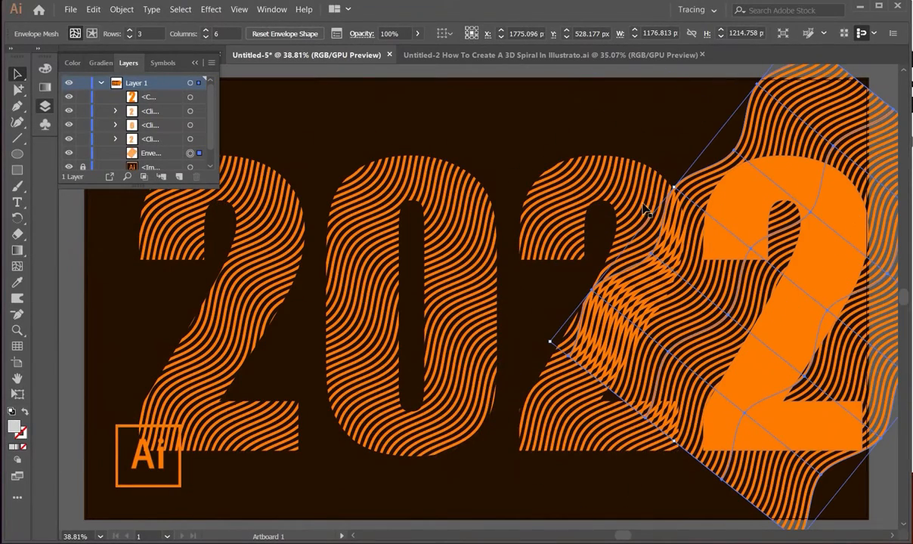
Clip the remaining wavy pattern to the last 2 with a clipping mask.
left_click(822, 275, "shift")
right_click(828, 261)
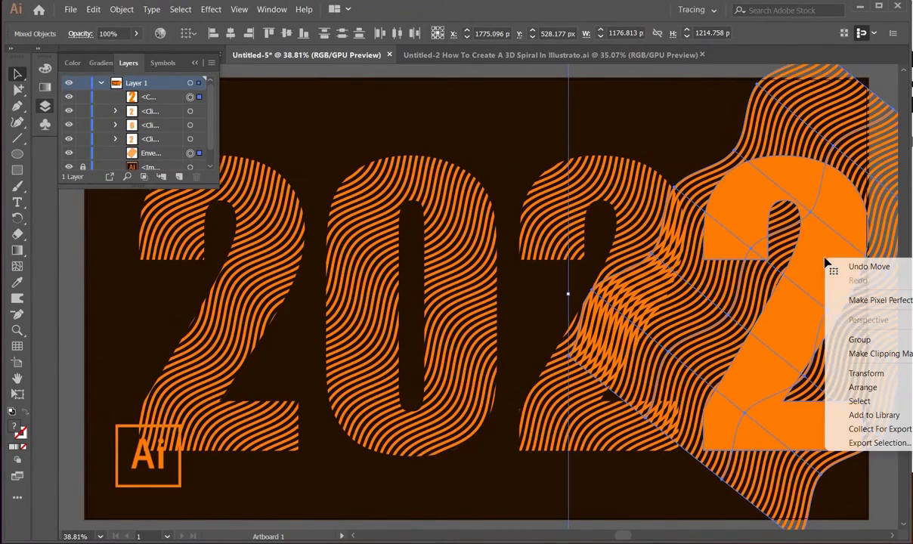
left_click(862, 354)
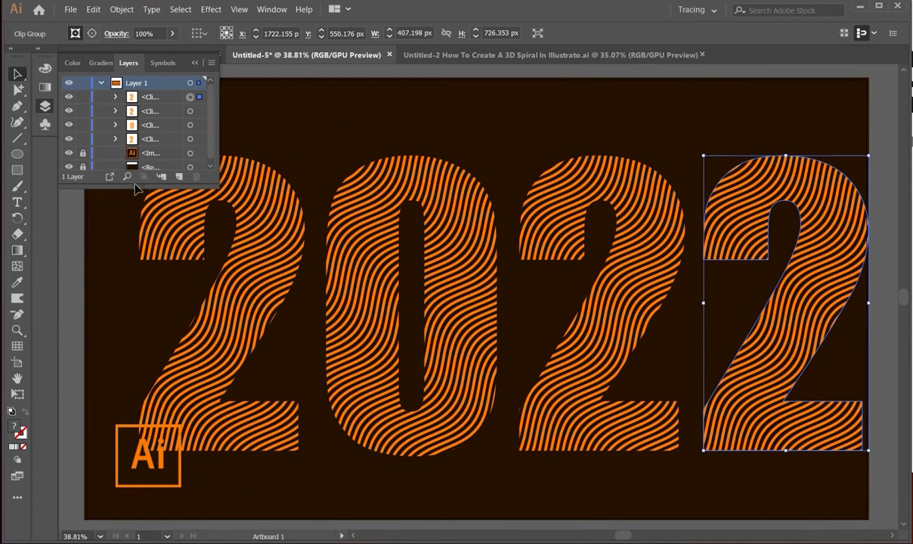
Select the four clipped digits of 2022 and combine them into one group.
left_click(198, 139, "shift")
left_click(197, 125, "shift")
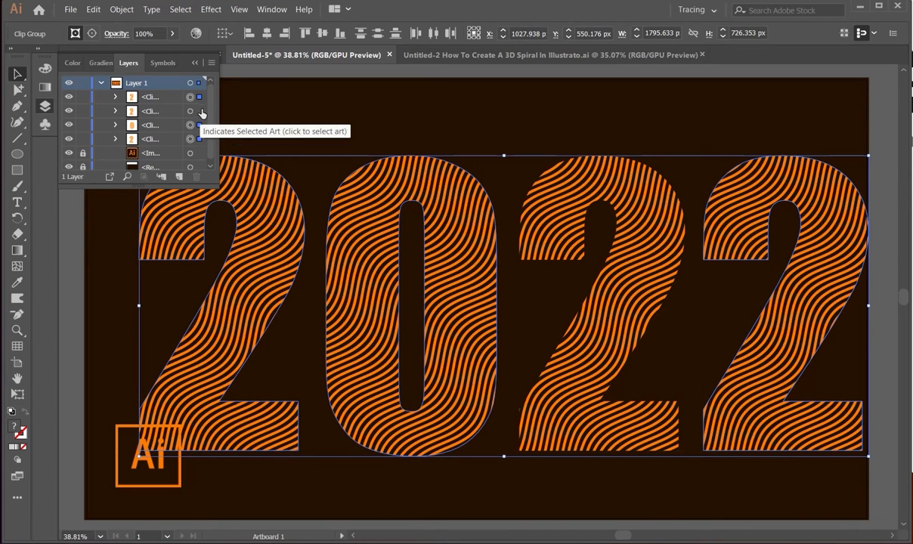
left_click(197, 111, "shift")
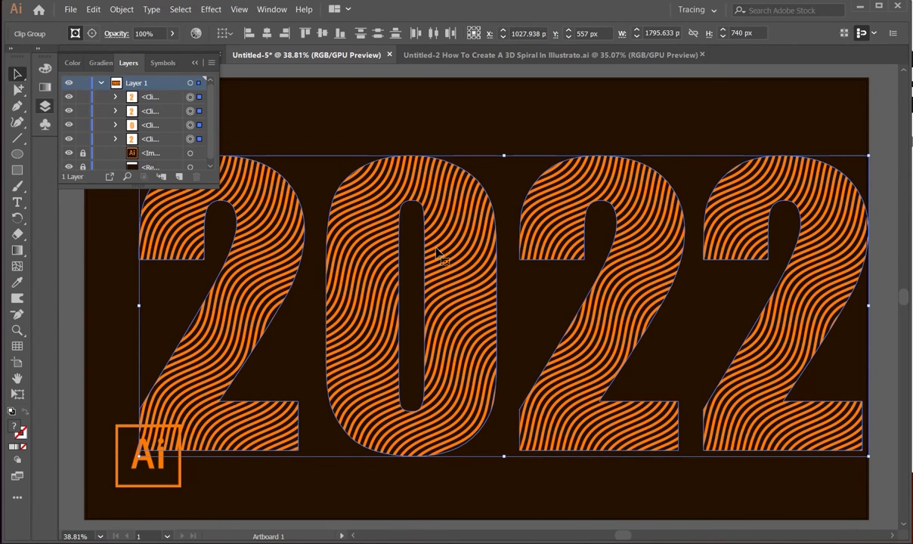
right_click(414, 238)
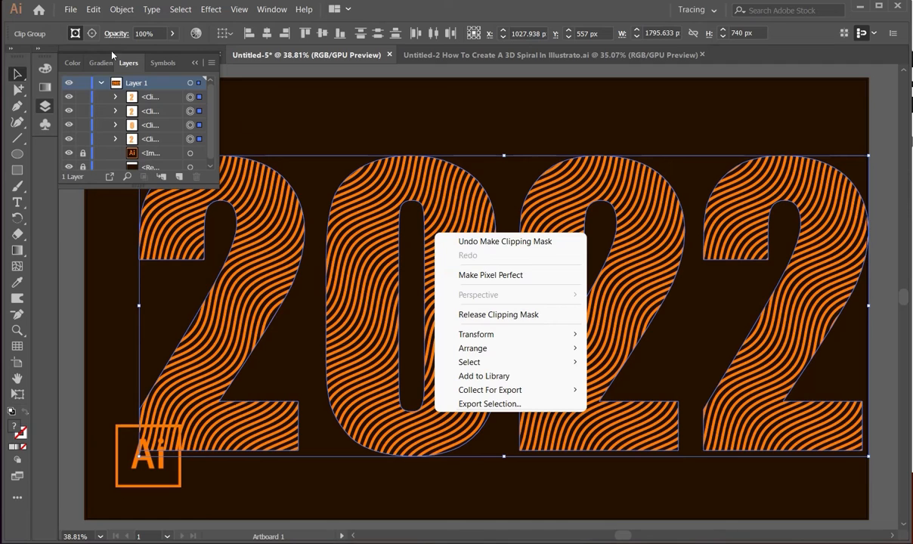
left_click(94, 10)
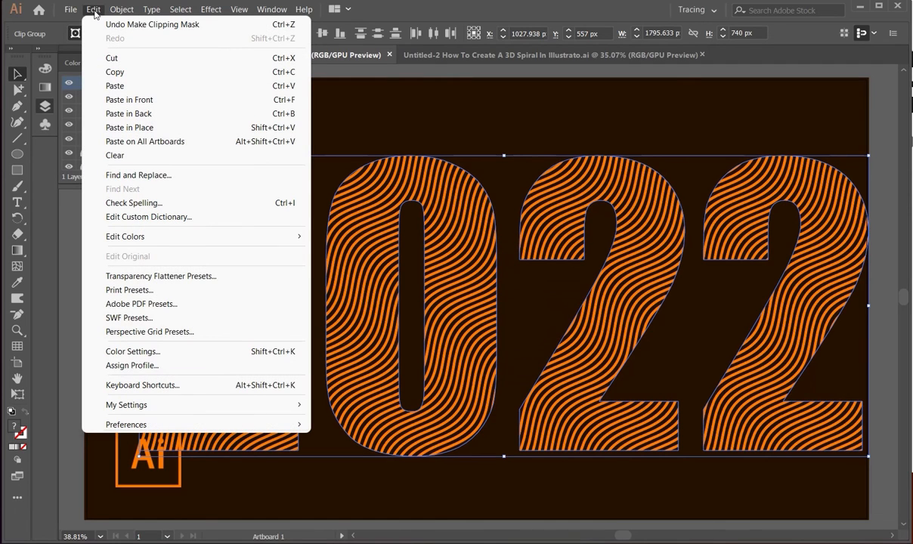
mouse_move(115, 9)
left_click(121, 59)
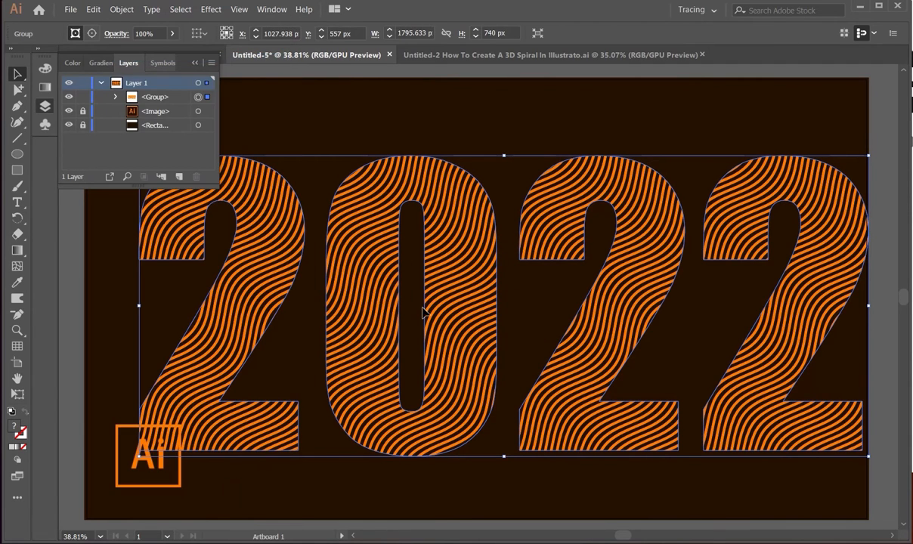
Scale the 2022 group down proportionally to about 1143 by 471 px and move it to about X 820 px, Y 419 px.
left_click_drag(449, 231, 412, 229)
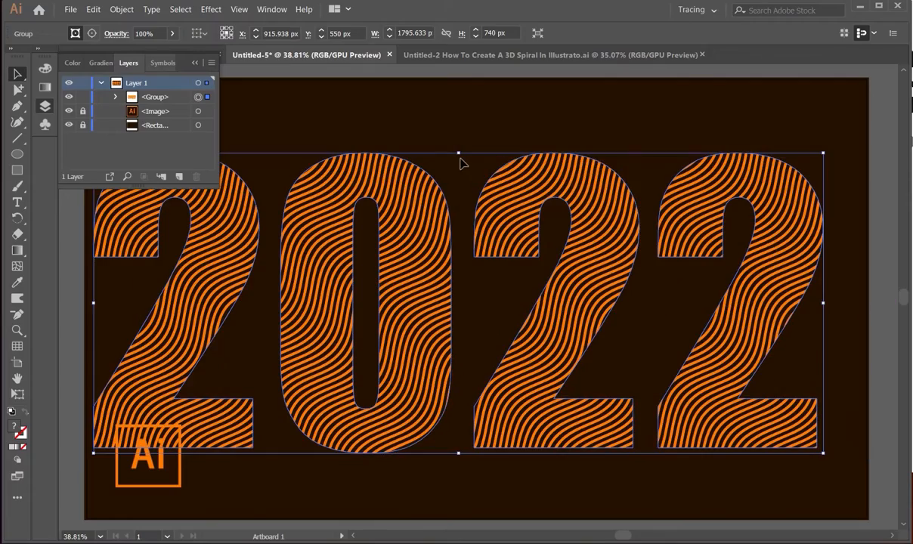
left_click_drag(460, 155, 484, 262)
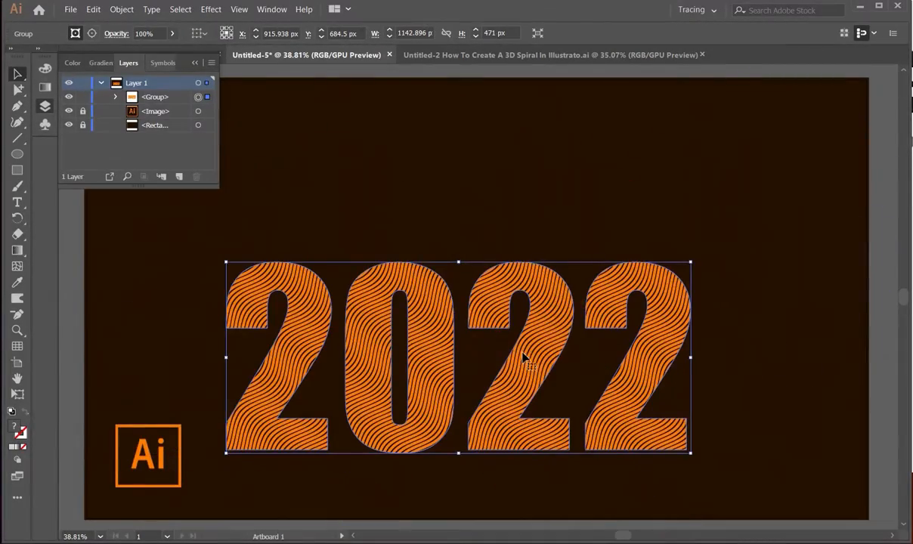
left_click_drag(524, 357, 492, 248)
left_click(720, 286)
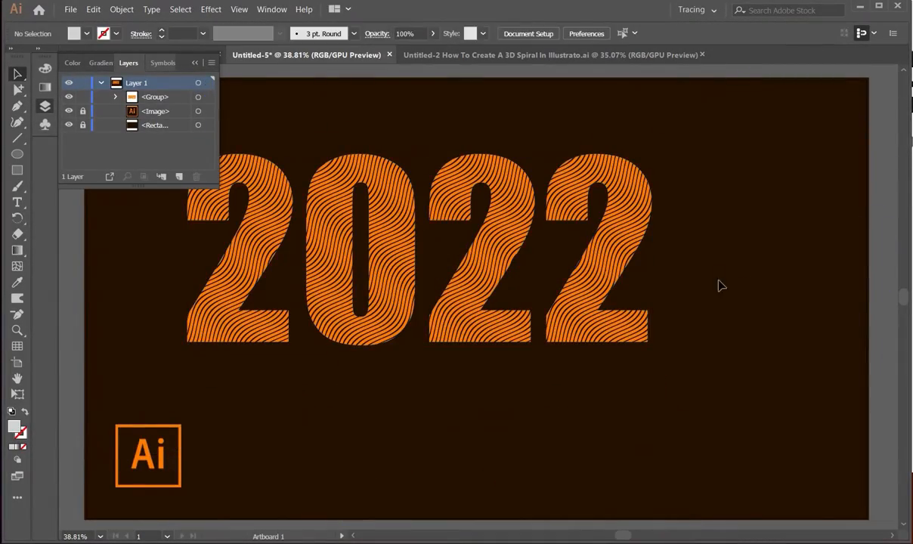
Enlarge the 2022 group proportionally to about 1529 by 630 px and position it roughly centred across the artboard, just above the Ai logo.
scroll(548, 424, "up", 2)
scroll(574, 404, "down", 1)
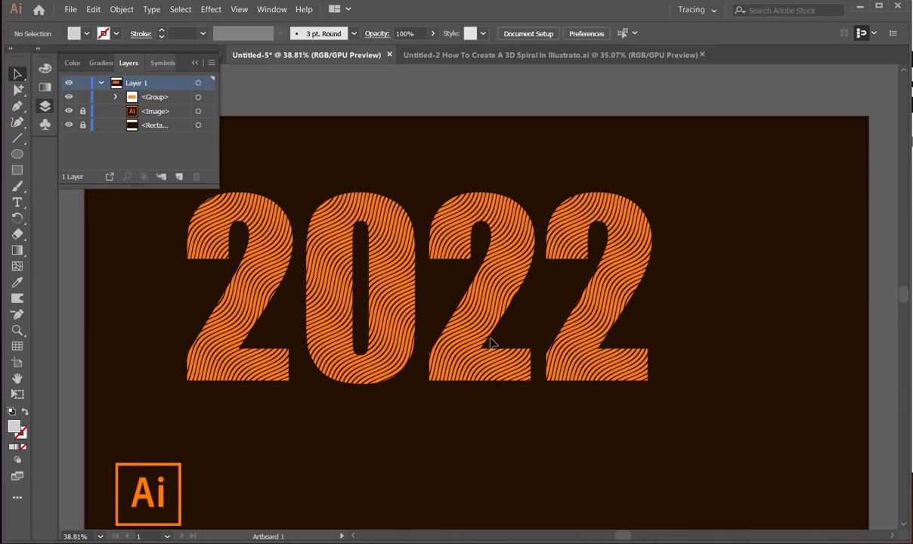
left_click(484, 321)
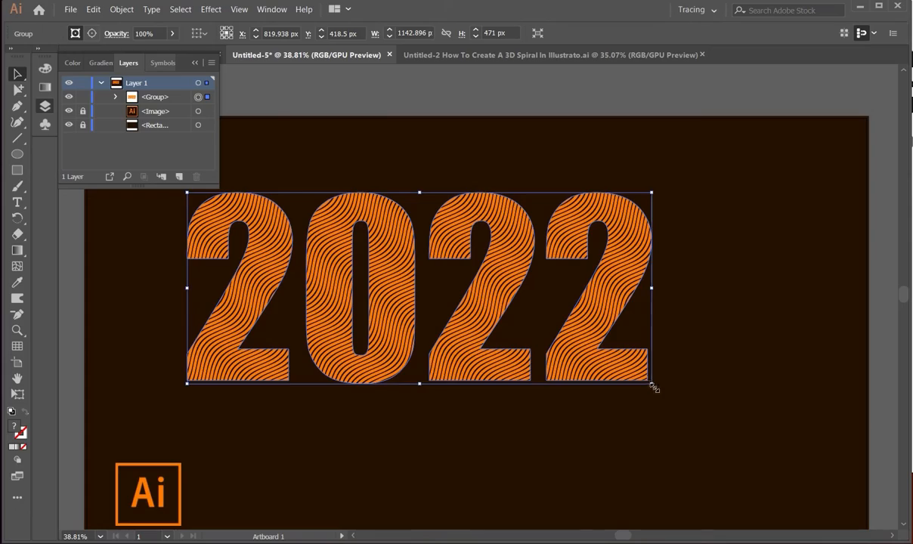
left_click_drag(653, 387, 806, 453)
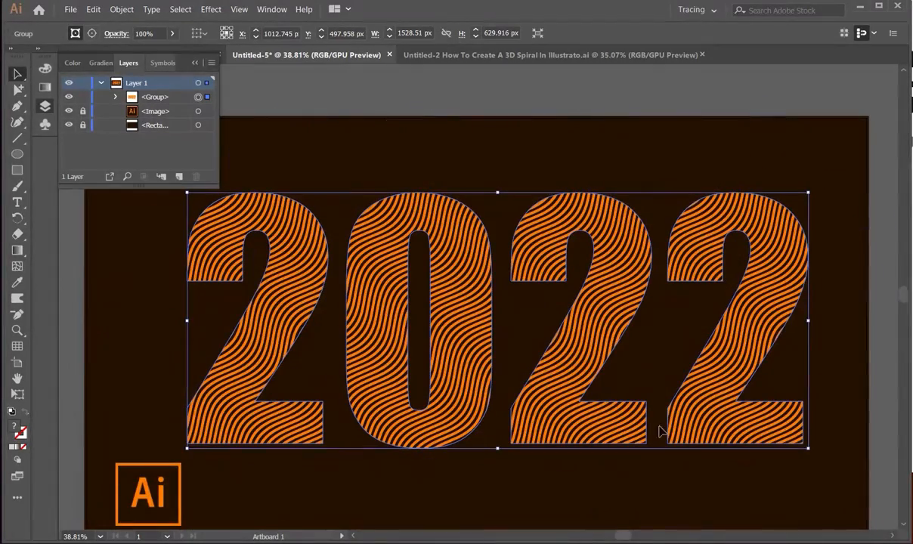
mouse_move(576, 363)
left_mouse_down()
mouse_move(569, 344)
mouse_move(573, 376)
left_mouse_up()
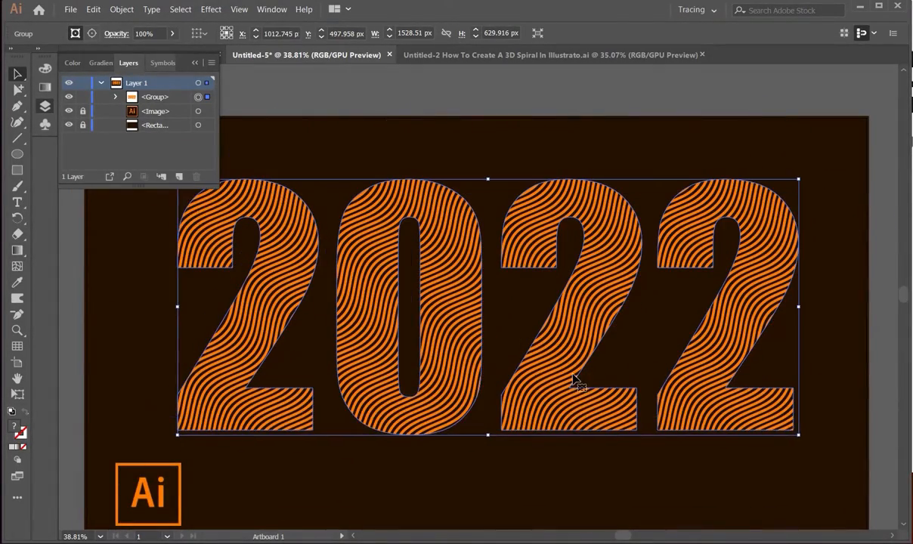
scroll(576, 382, "down", 2)
left_click(737, 451)
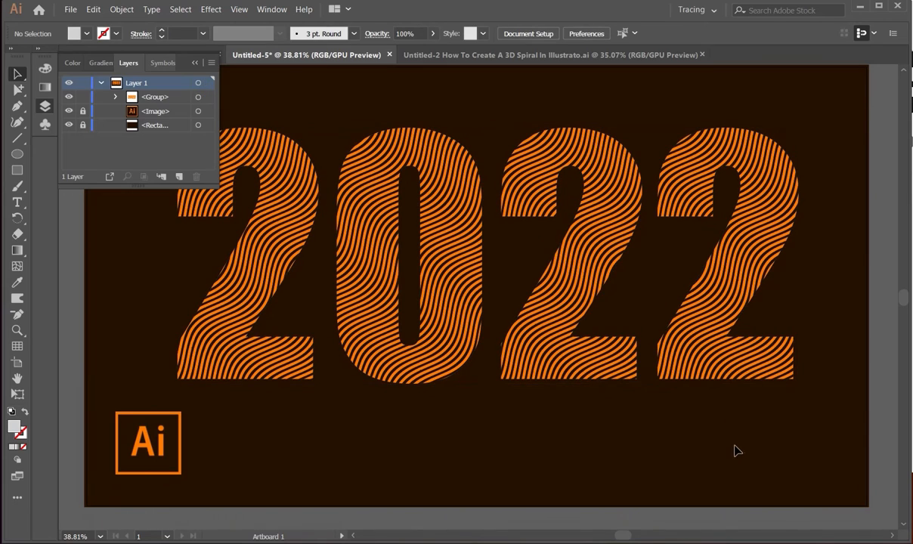